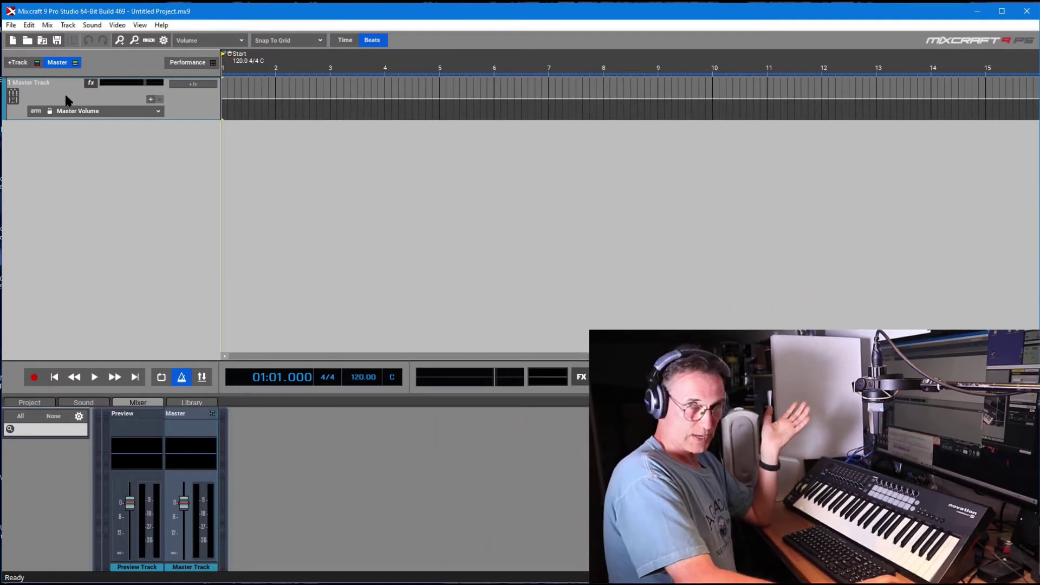
pyautogui.rightClick(67, 99)
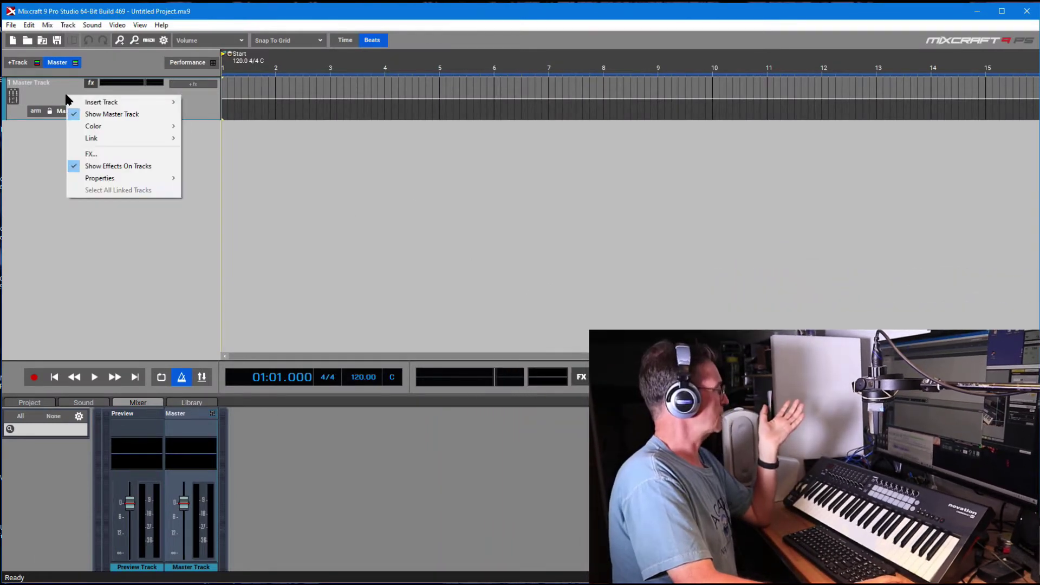
pyautogui.moveTo(99, 103)
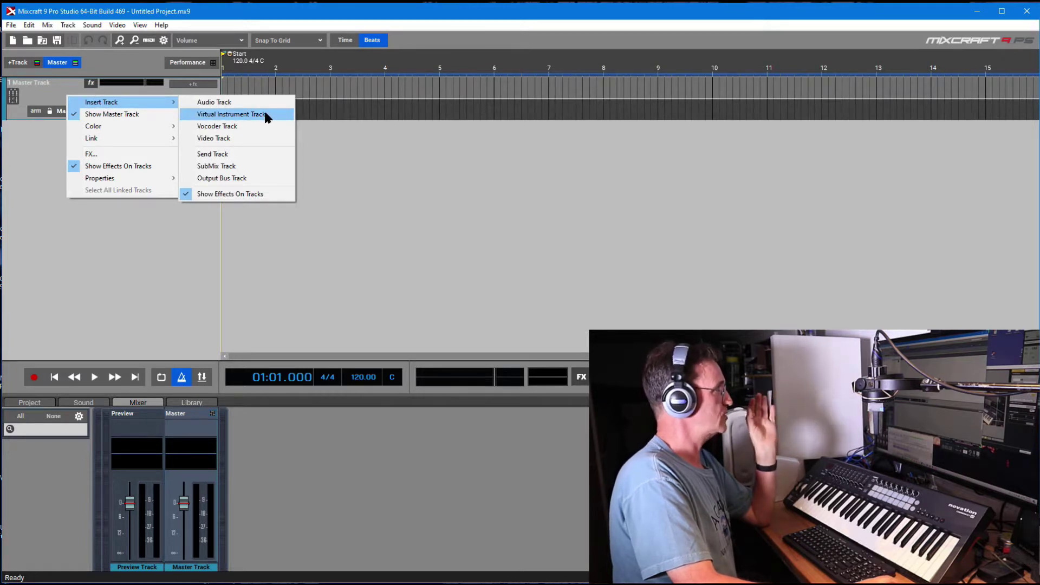
pyautogui.click(400, 186)
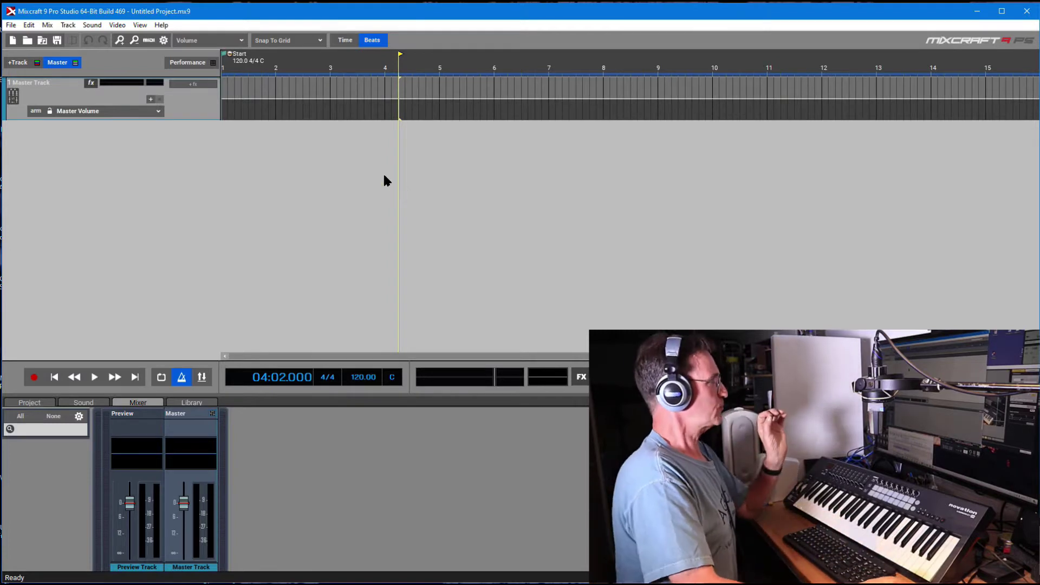
# - Insert a virtual instrument track above the Master Track and list the VSTi instruments available for it
pyautogui.rightClick(82, 95)
pyautogui.moveTo(128, 106)
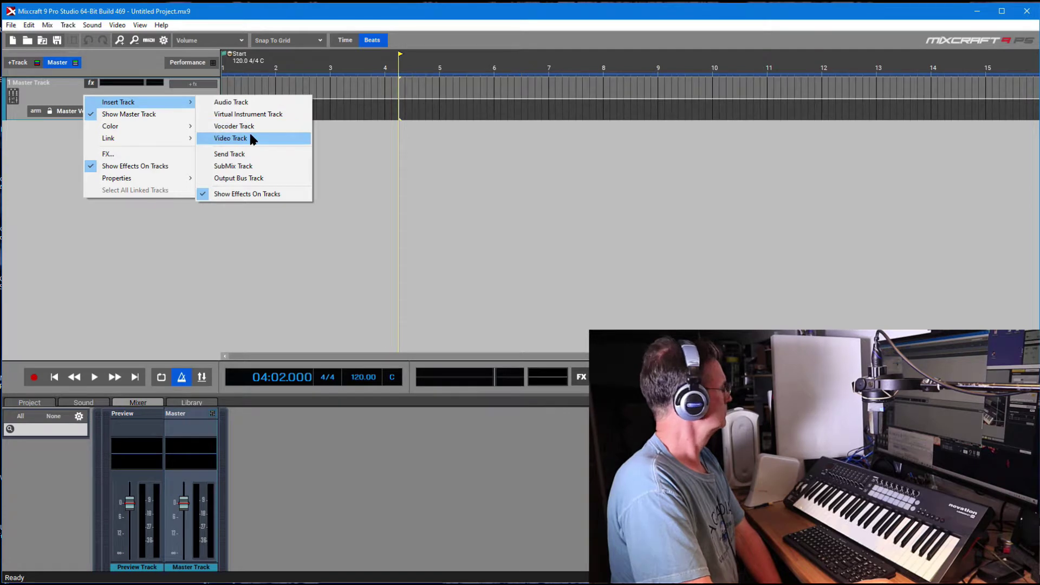
pyautogui.click(251, 116)
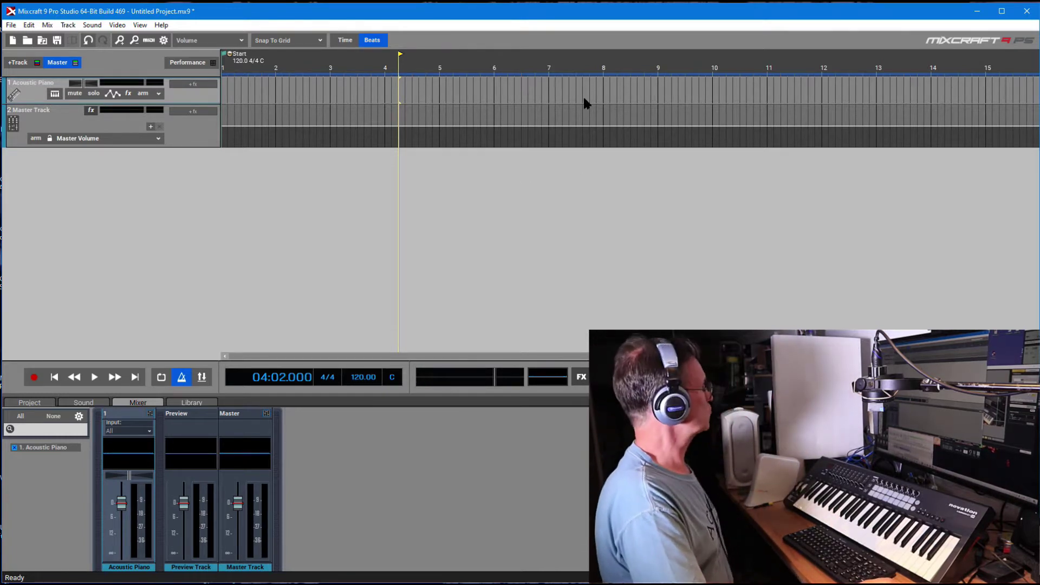
pyautogui.click(54, 94)
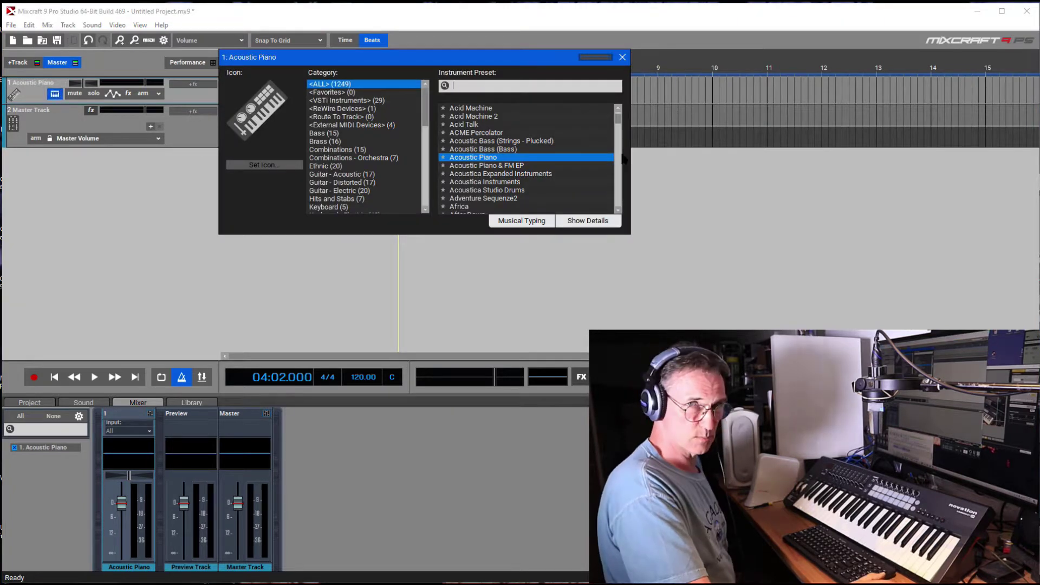
pyautogui.click(342, 100)
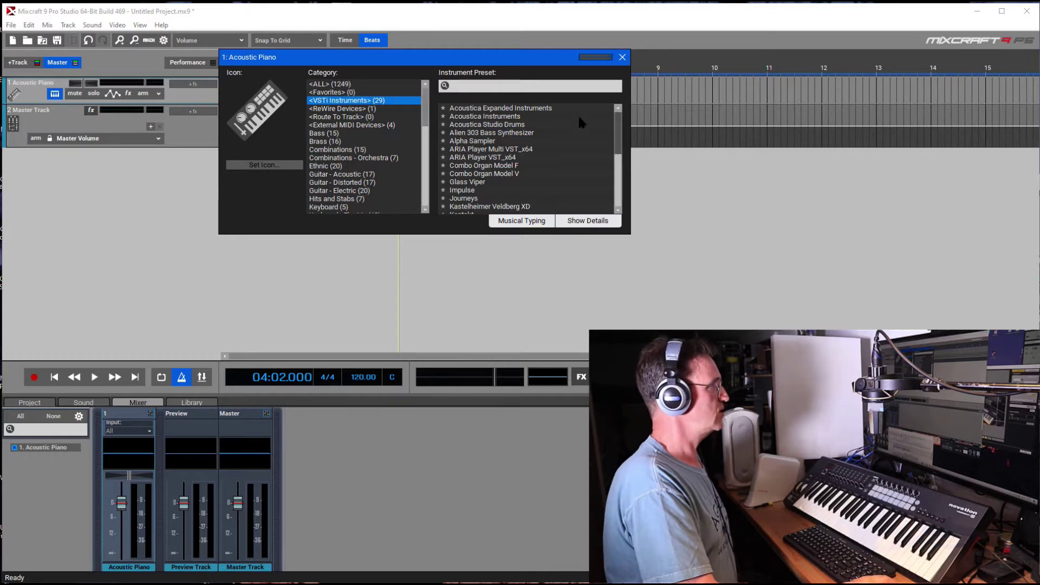
# - Try the Kontakt instrument on the new track and close its plug-in window
pyautogui.moveTo(616, 136); pyautogui.dragTo(615, 172)
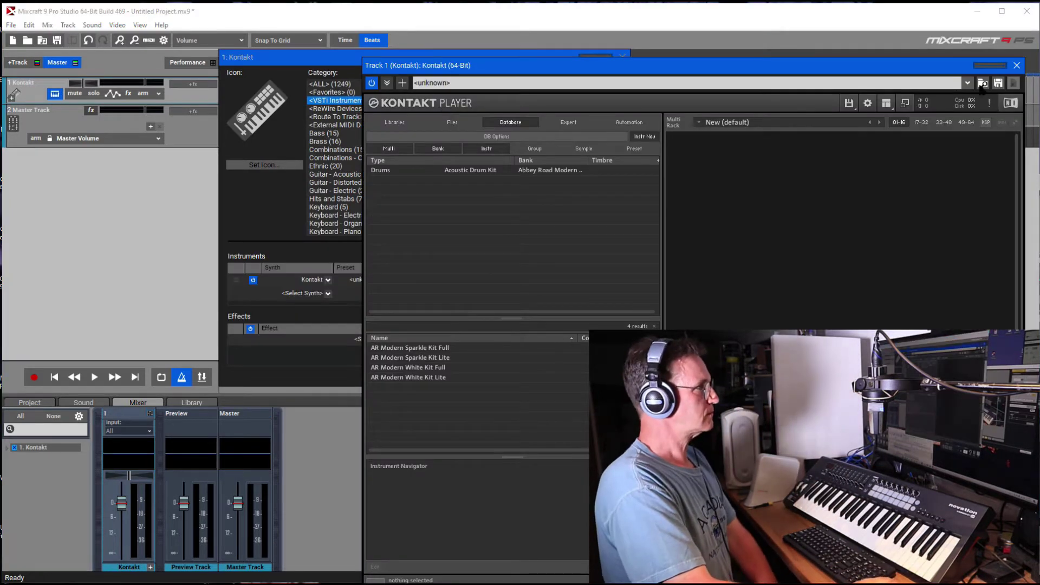
pyautogui.moveTo(713, 67); pyautogui.dragTo(680, 68)
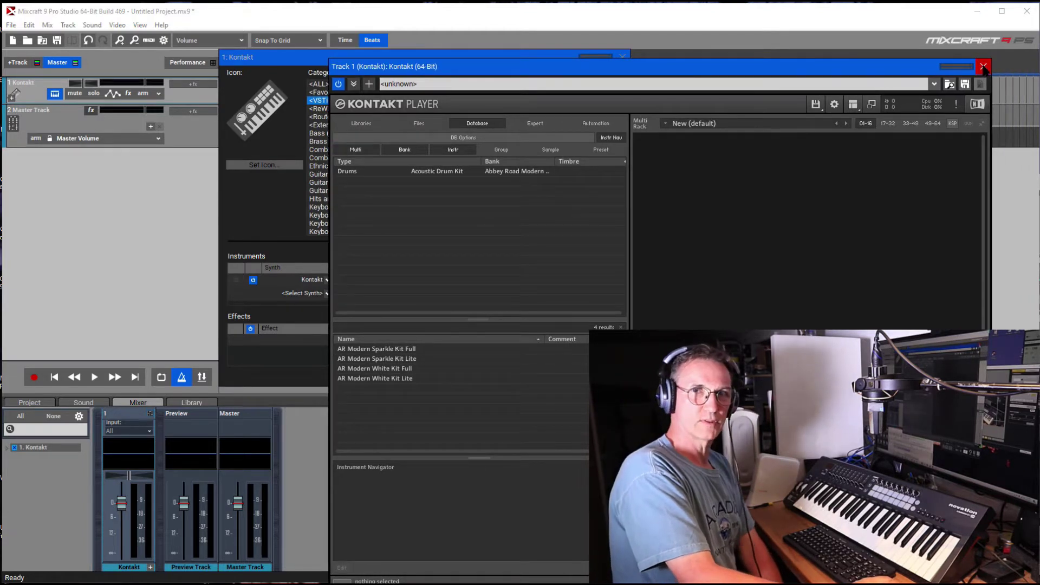
pyautogui.click(983, 66)
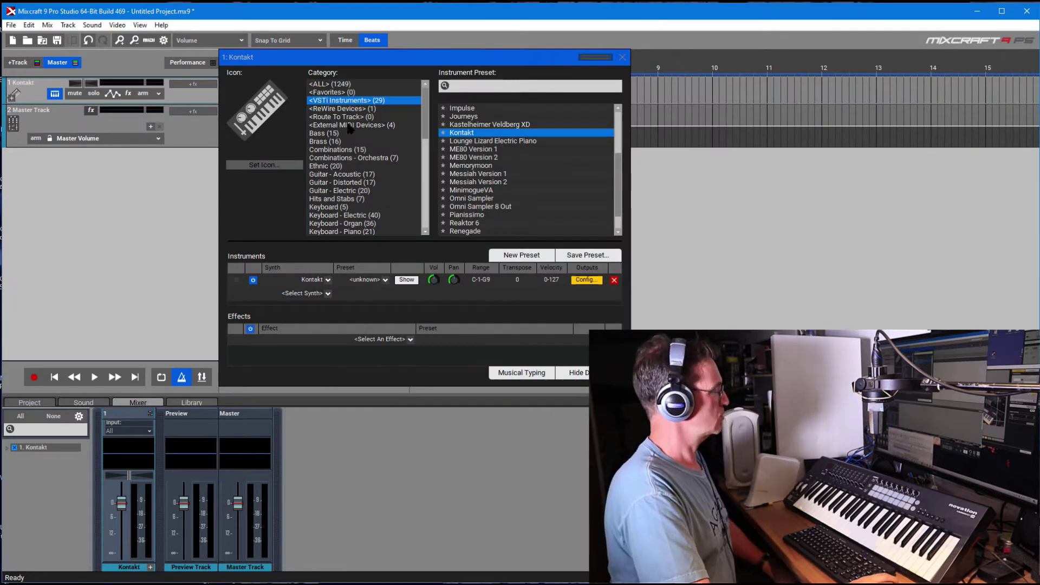
# - Assign the Pianissimo VSTi instrument to the new track
pyautogui.scroll(-1, 621, 175)
pyautogui.scroll(-1, 621, 174)
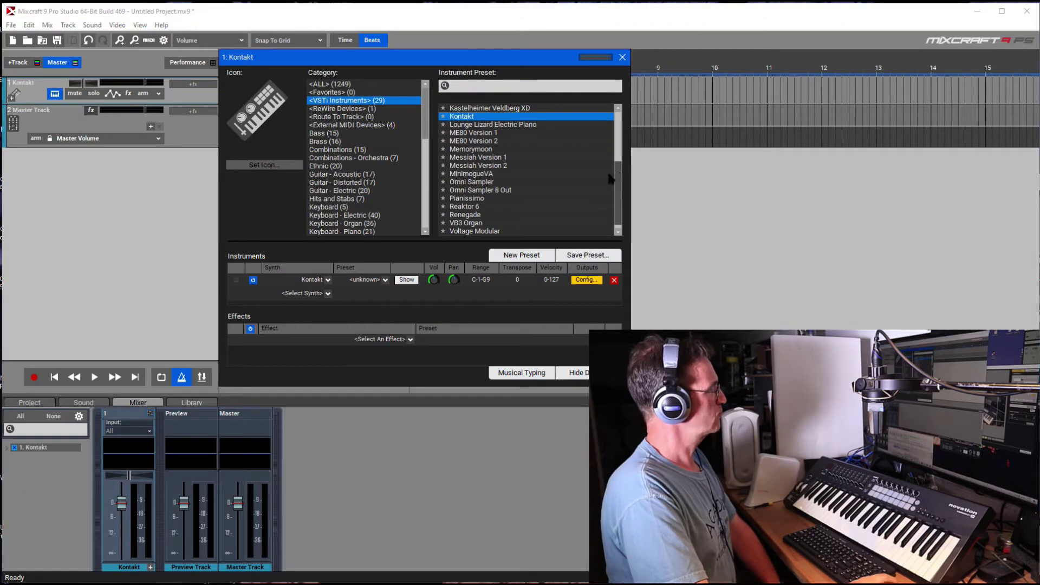
pyautogui.click(478, 201)
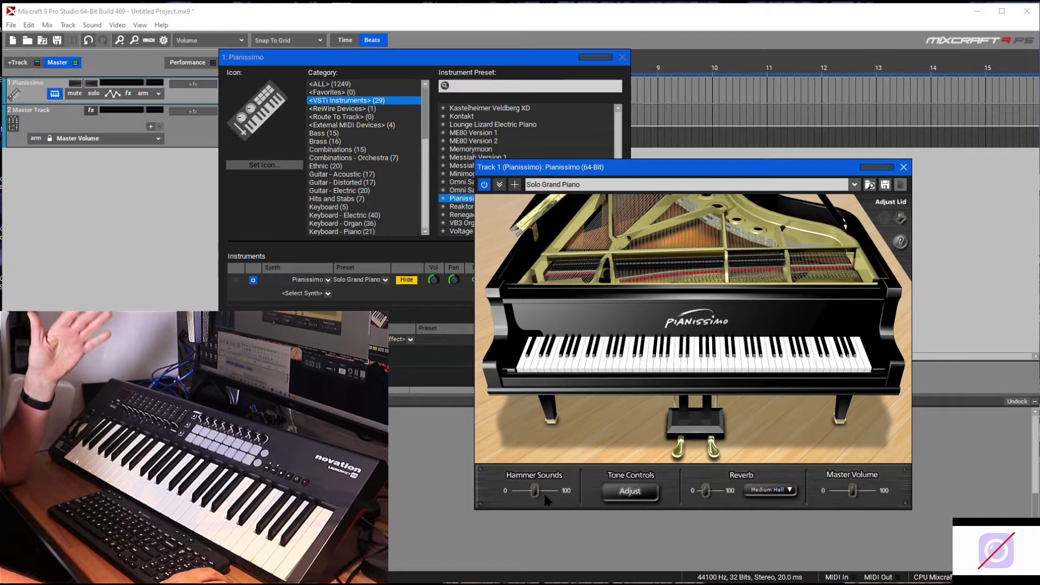
# - Try out Pianissimo's Hammer Sounds slider, and close the plug-in and instrument selection windows
pyautogui.moveTo(535, 489)
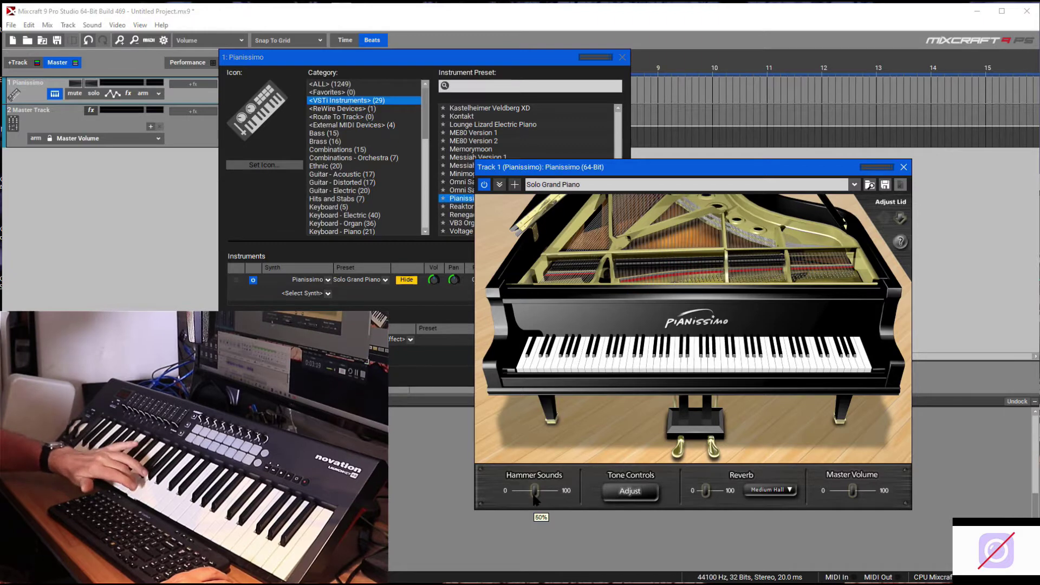
pyautogui.moveTo(535, 492); pyautogui.dragTo(553, 491)
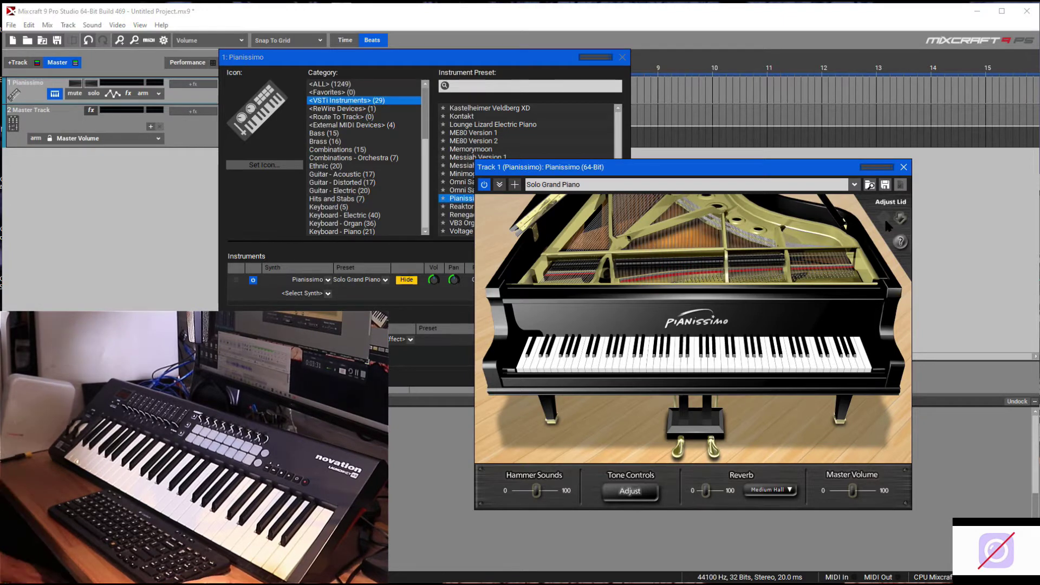
pyautogui.click(903, 168)
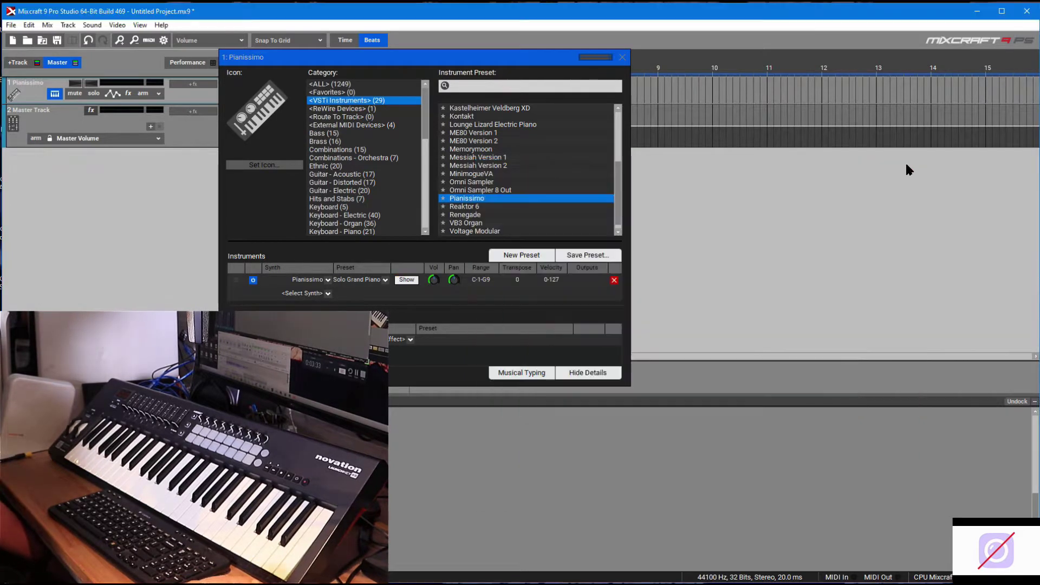
pyautogui.click(622, 56)
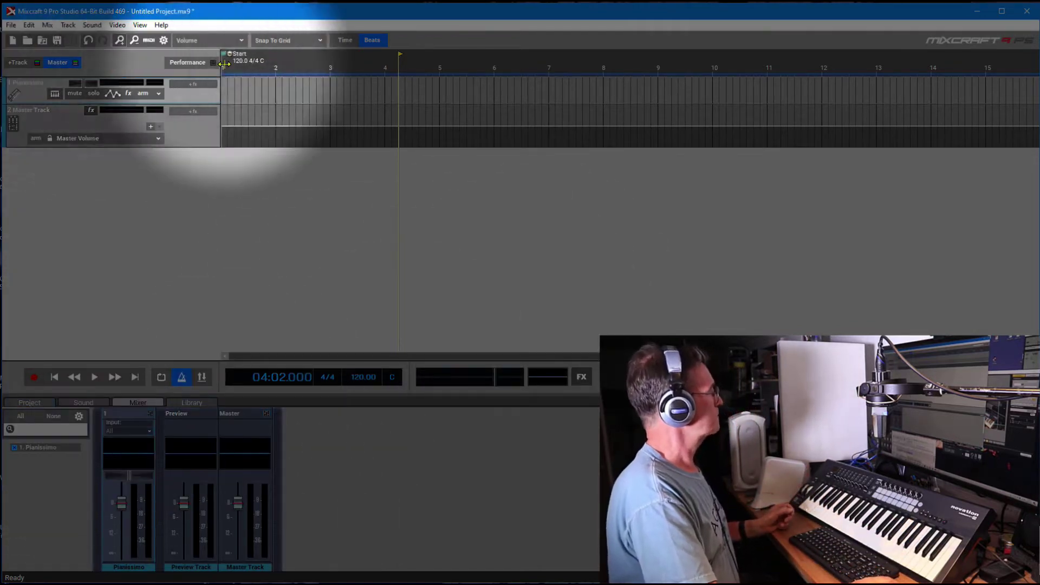
# - Map the Pianissimo track volume to MIDI control 1/41 and the Master Track volume to 1/7, and leave mapping mode
pyautogui.click(149, 42)
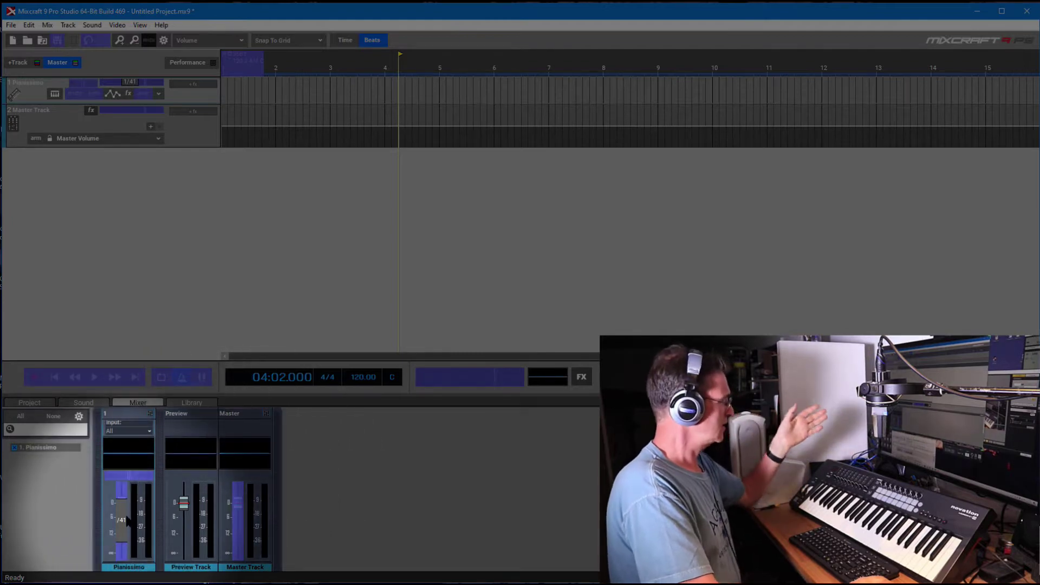
pyautogui.moveTo(126, 521)
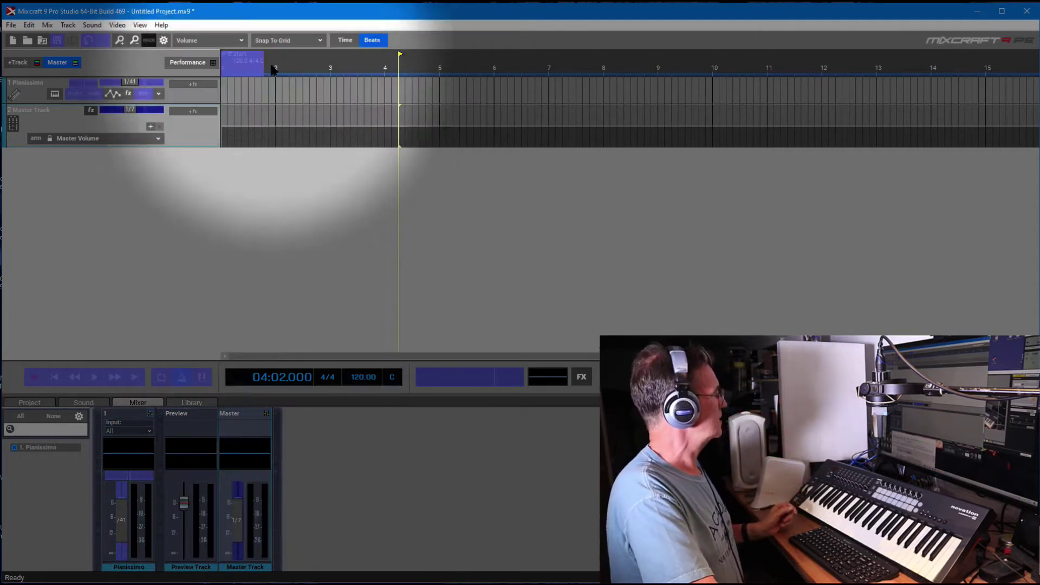
pyautogui.click(148, 40)
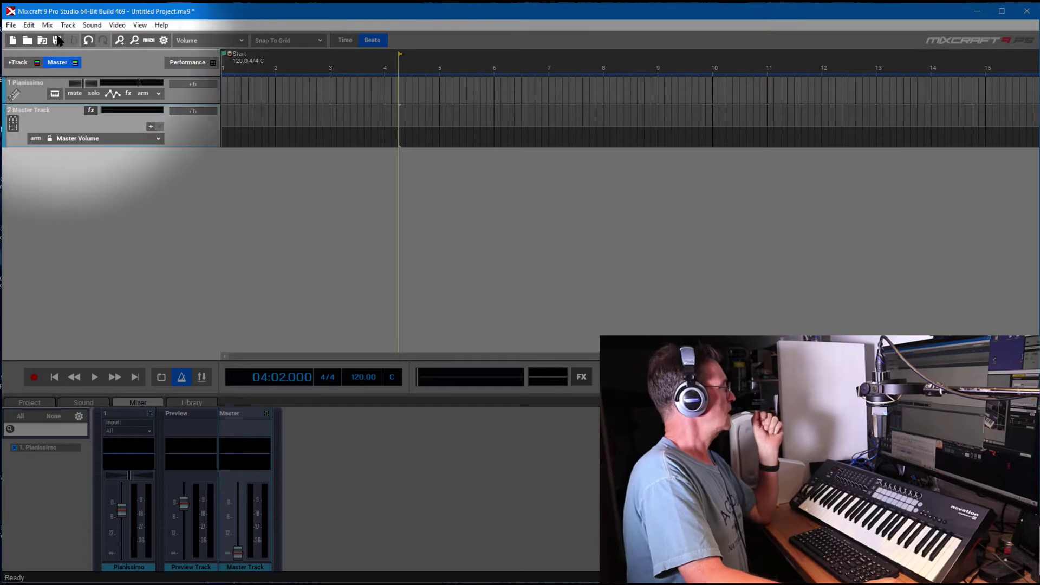
# - Save the project as a Mixcraft Template named Pianisimo in the Mixcraft Projects folder
pyautogui.click(11, 25)
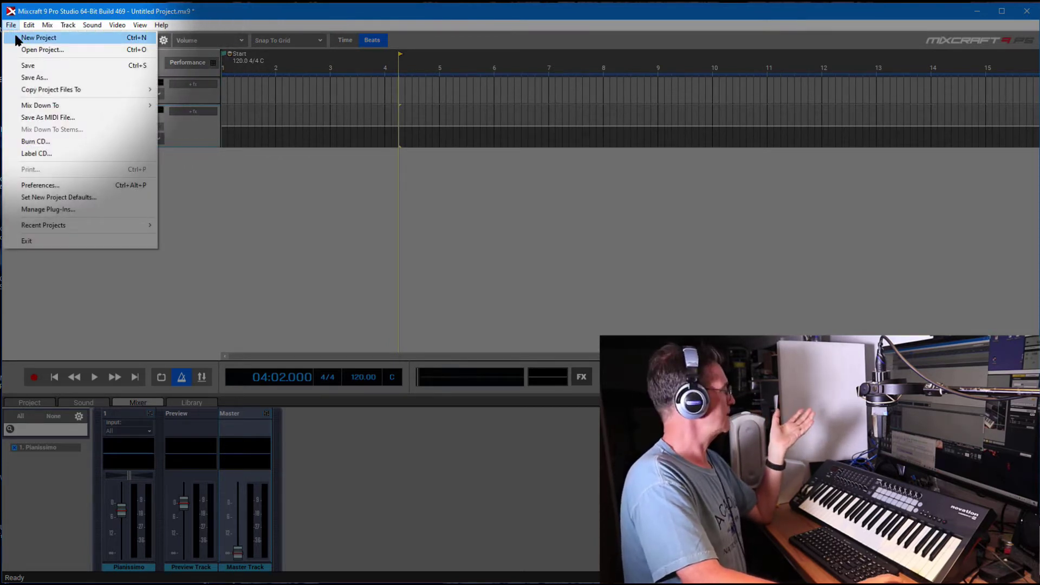
pyautogui.click(25, 75)
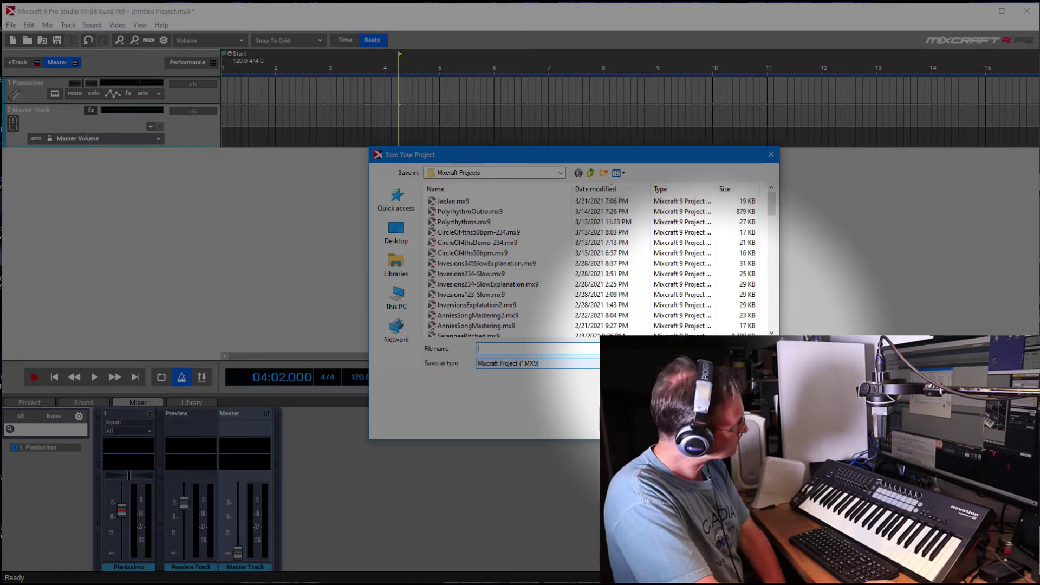
pyautogui.hotkey('alt', 'Down')
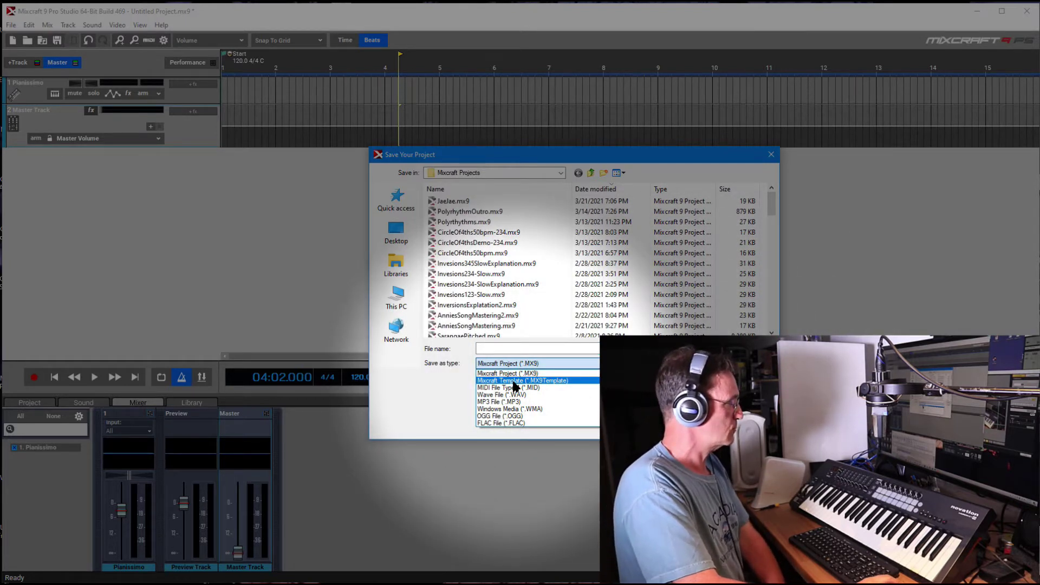
pyautogui.click(543, 381)
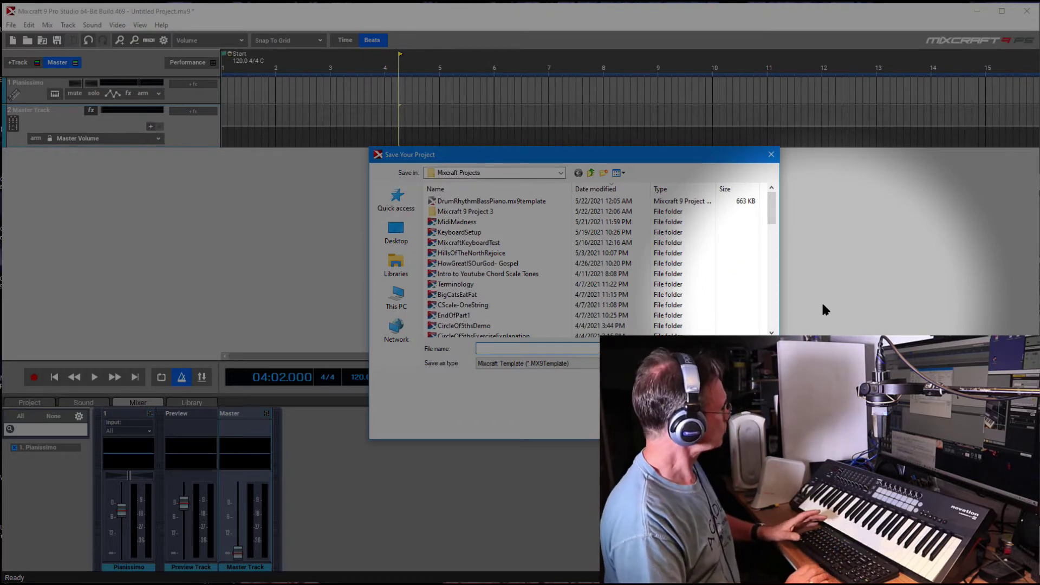
pyautogui.write('Pianisimo')
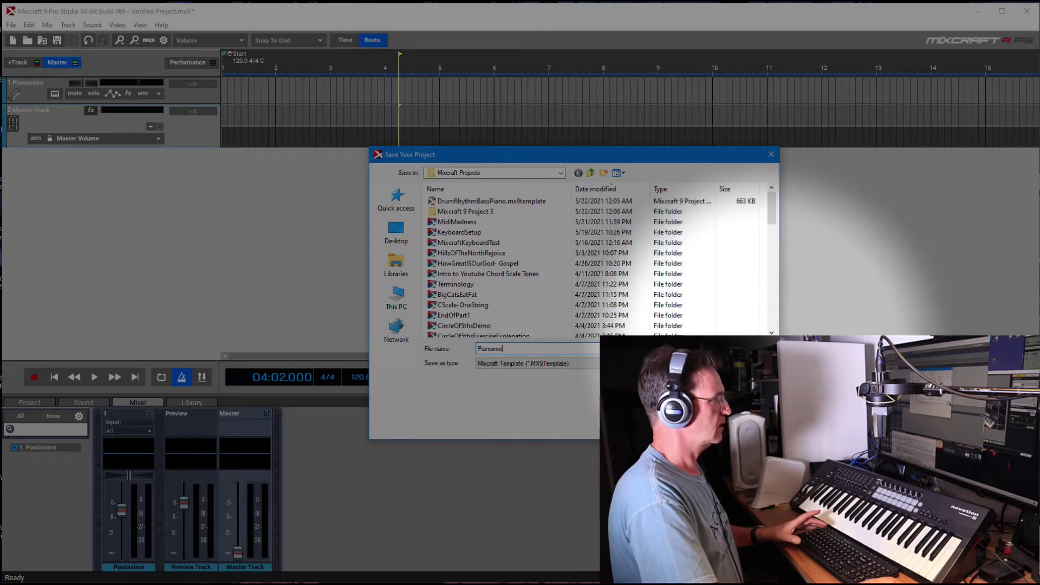
pyautogui.press('Return')
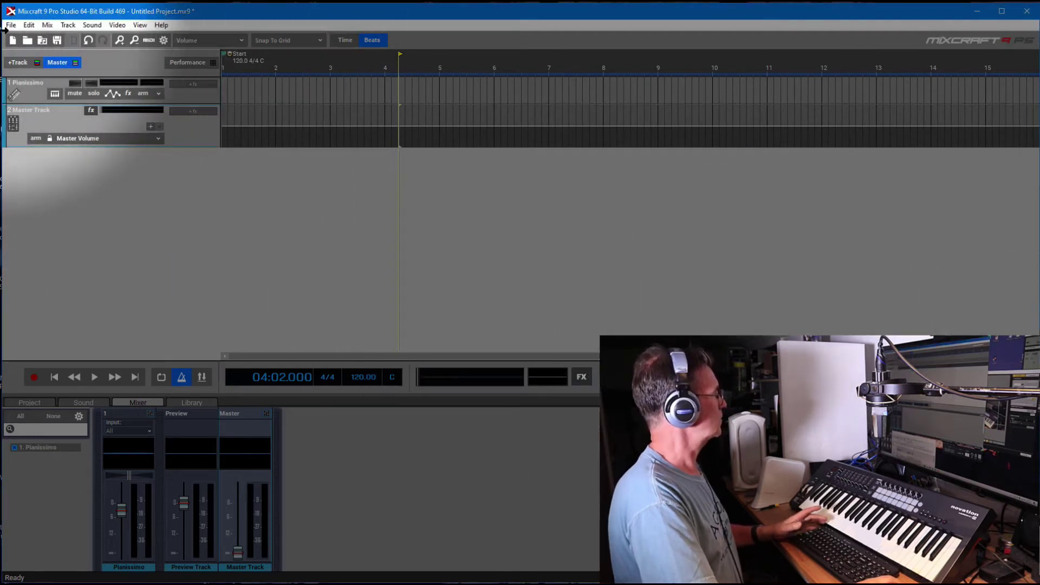
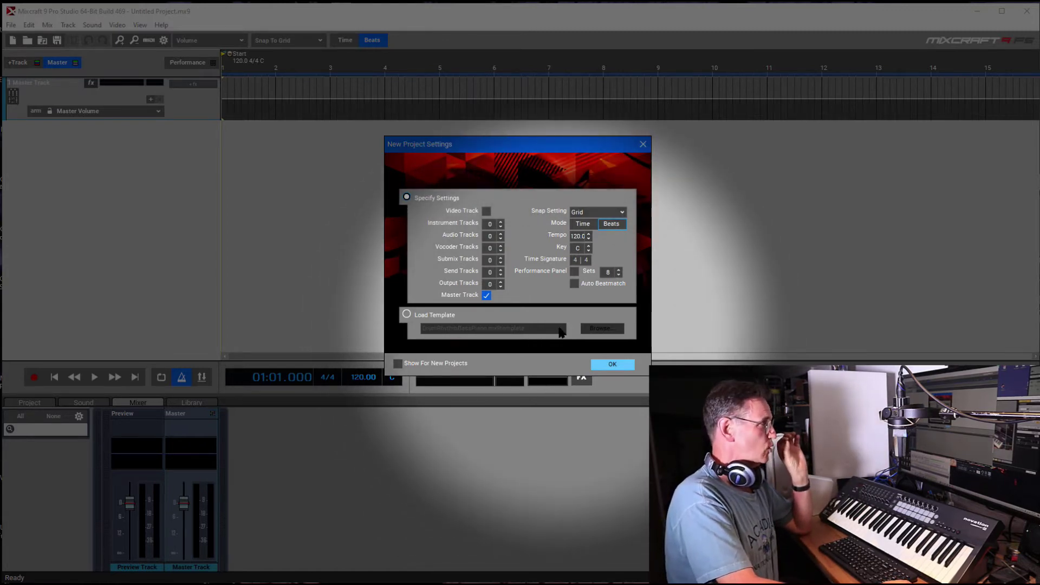
# - Set the new project settings to load the template Pianisimo.mx9template, and exit the program
pyautogui.click(406, 315)
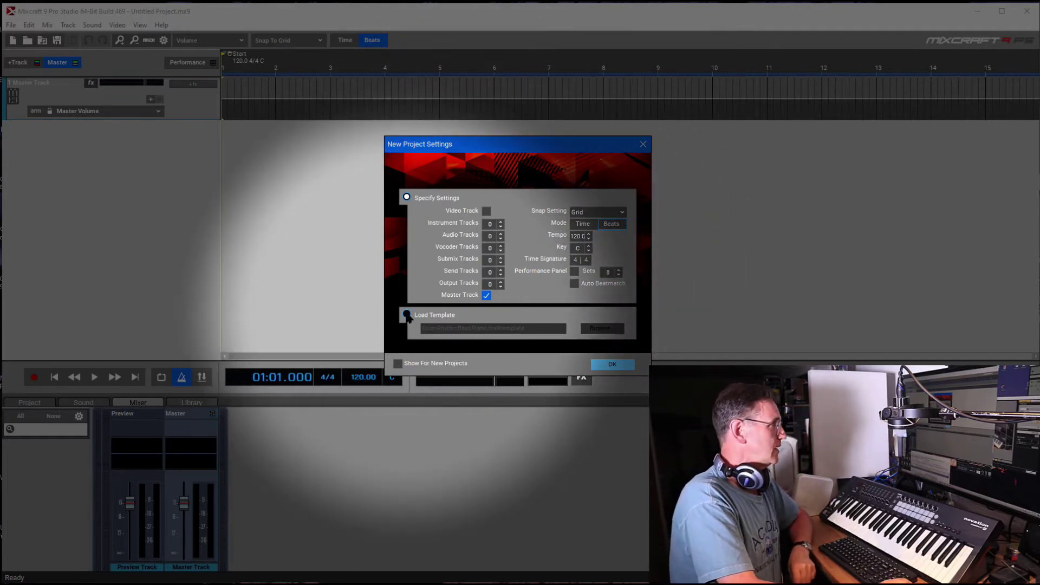
pyautogui.click(407, 315)
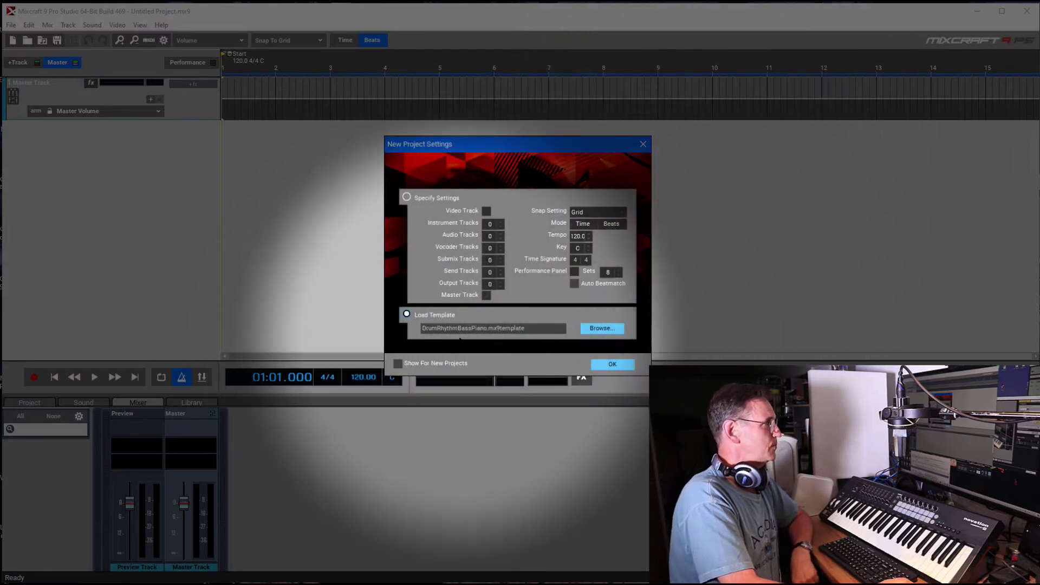
pyautogui.click(595, 328)
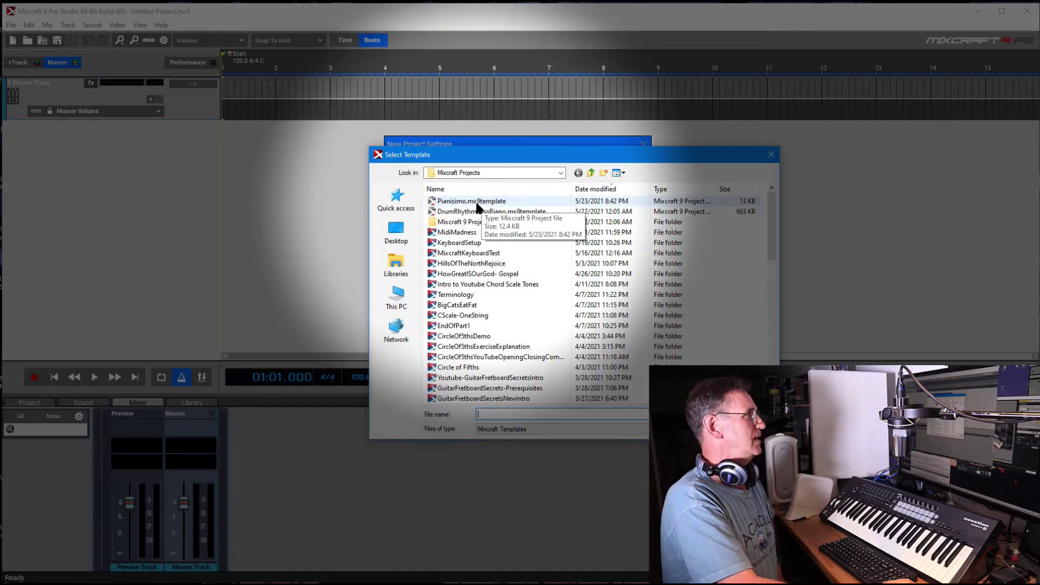
pyautogui.click(476, 200)
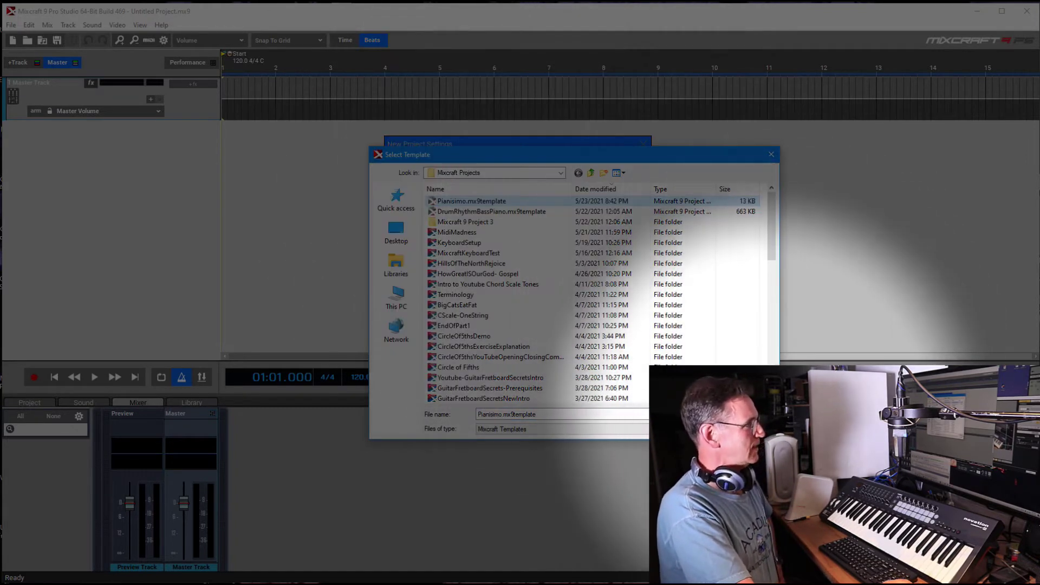
pyautogui.press('Return')
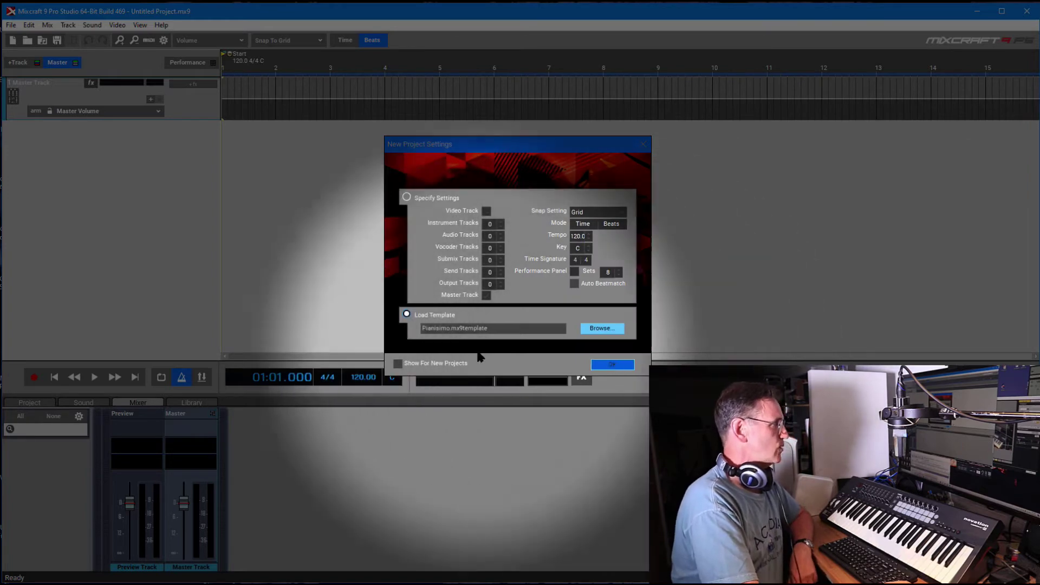
pyautogui.click(615, 366)
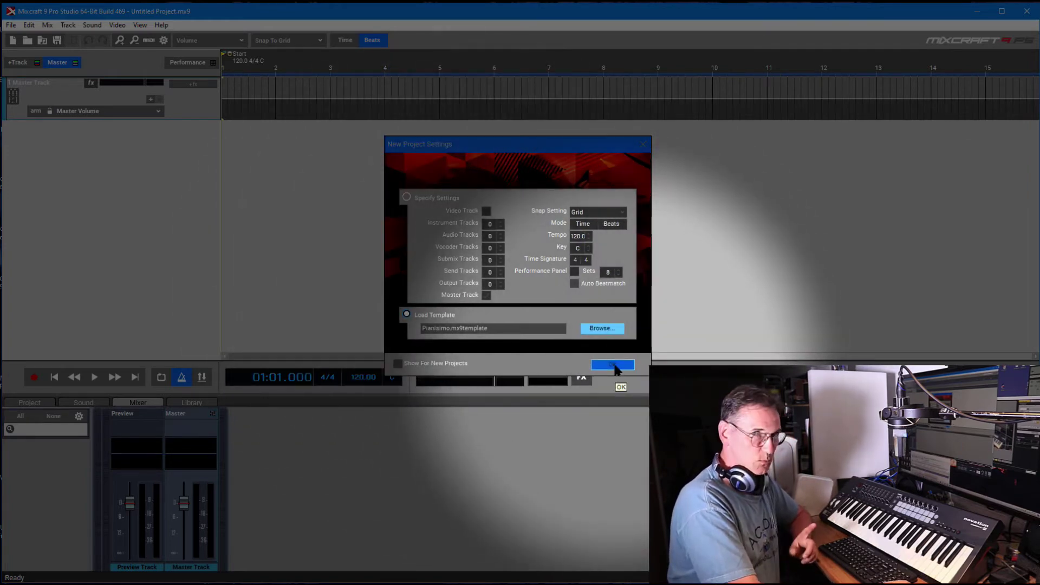
pyautogui.click(615, 367)
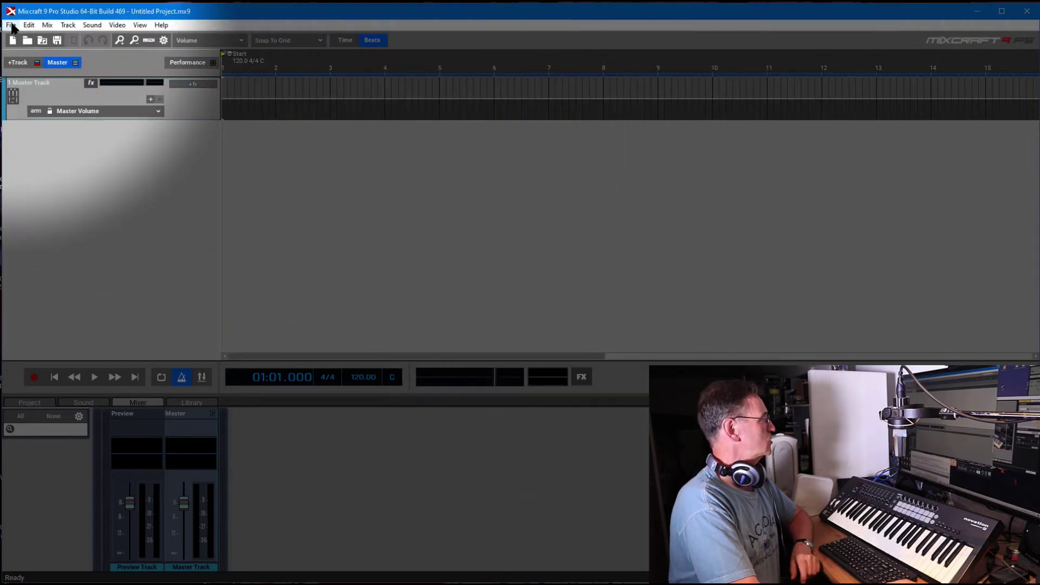
pyautogui.click(11, 26)
pyautogui.click(37, 238)
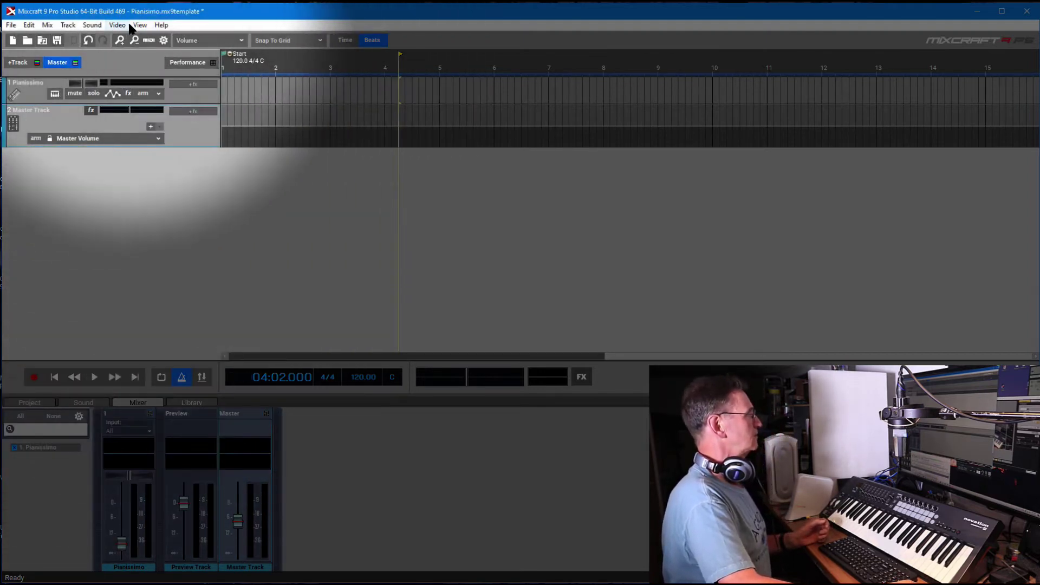
# - Map the transport's Record to MIDI control 1/117, Rewind to 1/112, Play to 1/115 and Fast Forward to 1/113, and leave mapping mode
pyautogui.click(149, 41)
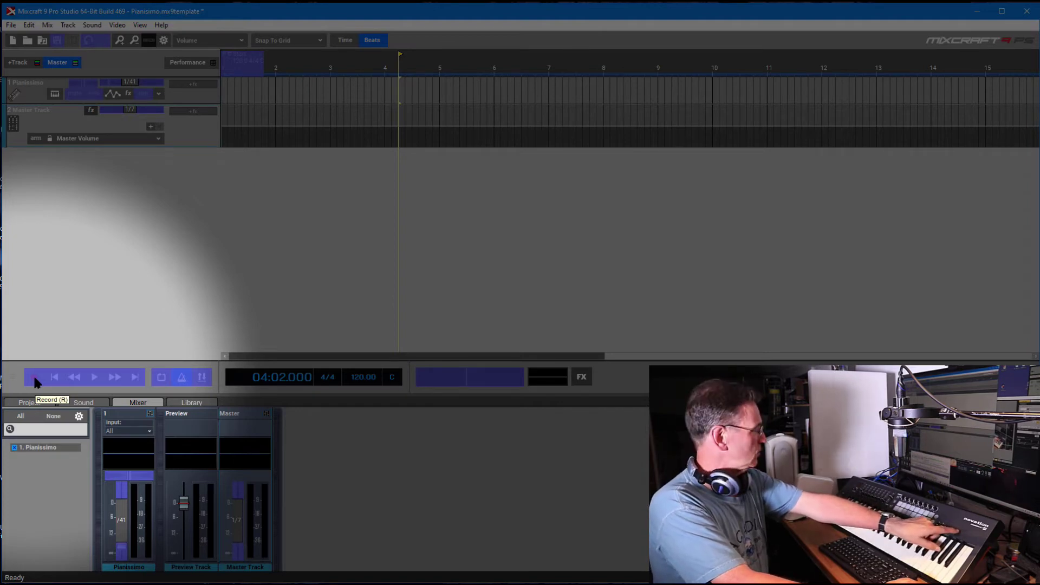
pyautogui.click(34, 377)
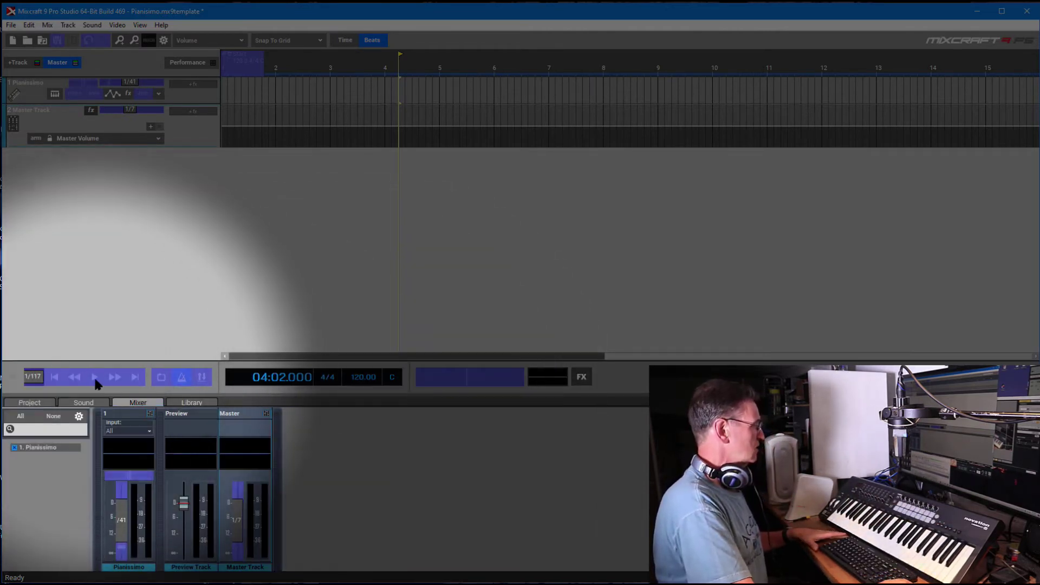
pyautogui.click(96, 378)
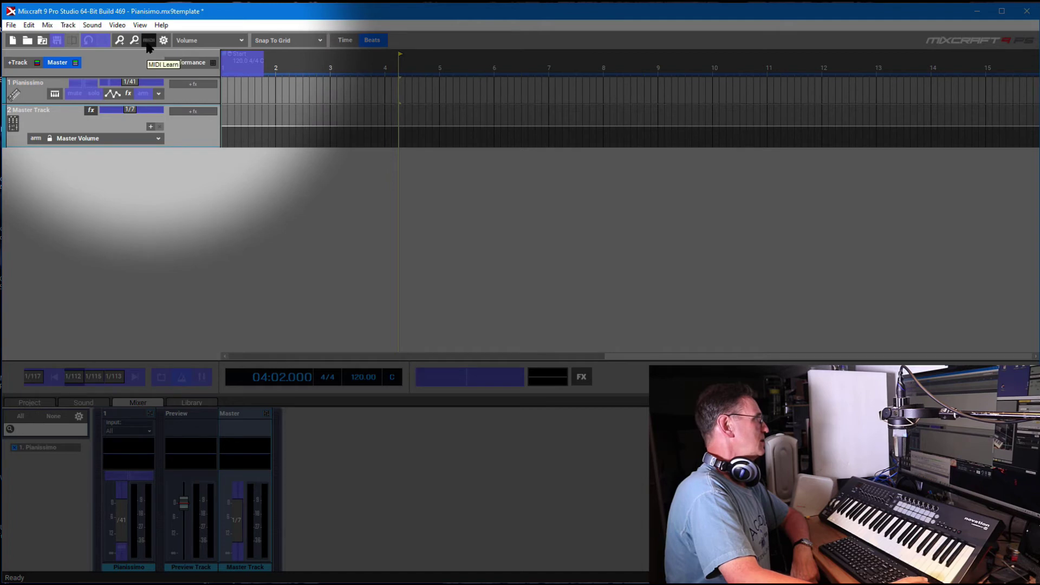
pyautogui.click(148, 42)
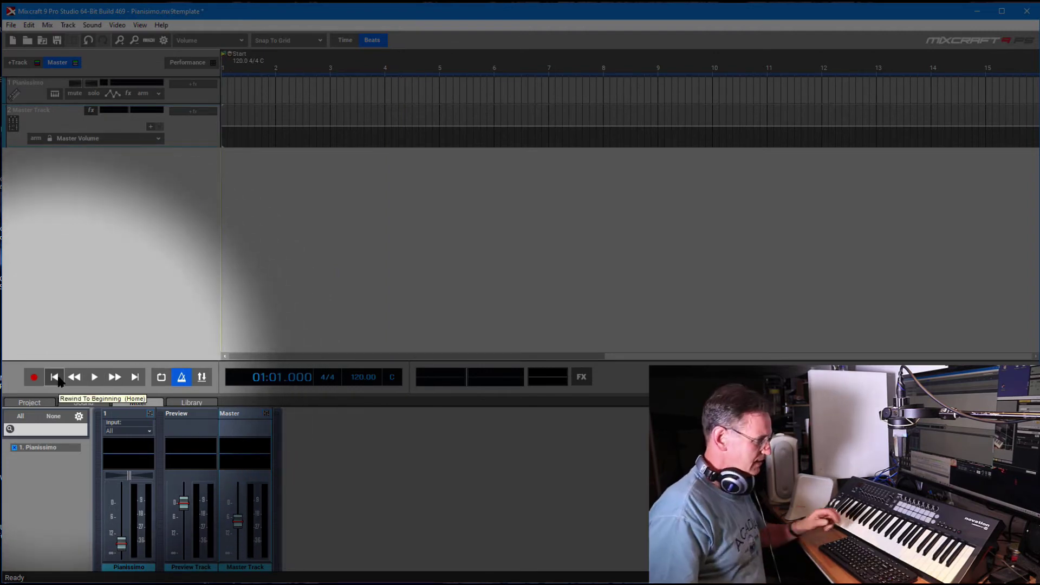
# - Arm the Pianissimo track for all MIDI channels of the Launchkey 49, and record a clip about four bars long from the project start
pyautogui.press('r')
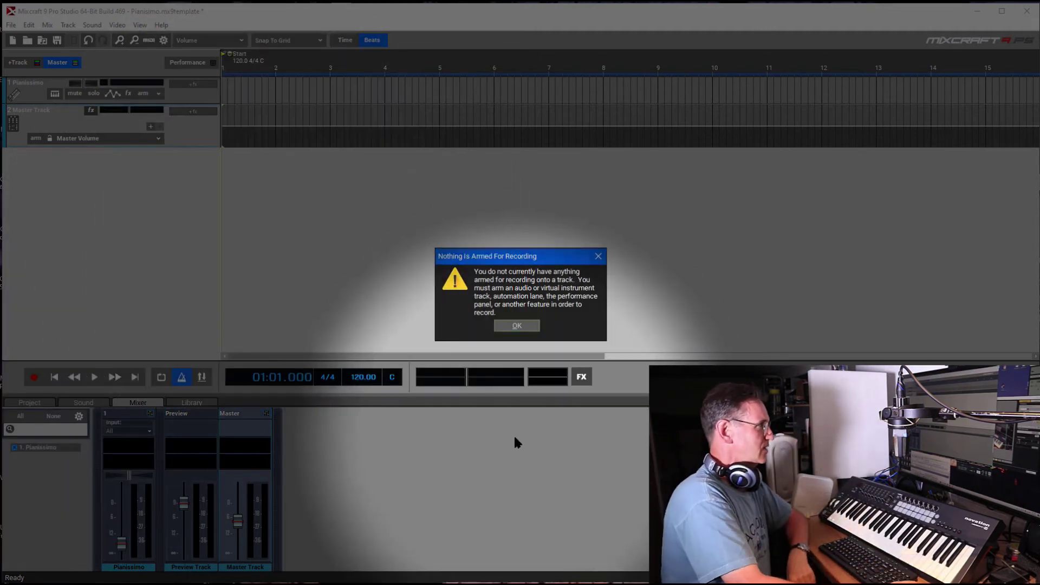
pyautogui.click(519, 325)
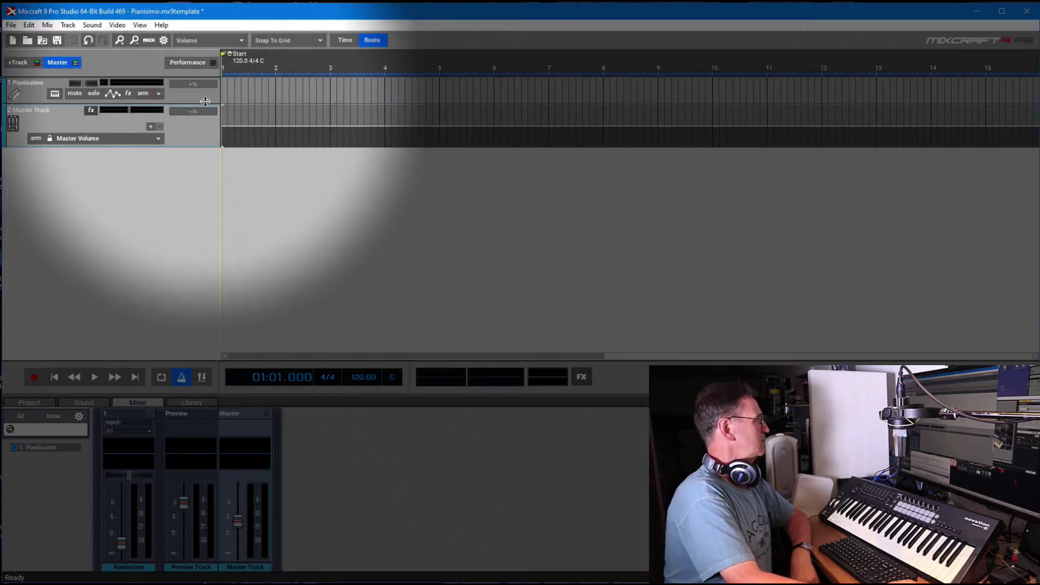
pyautogui.click(157, 96)
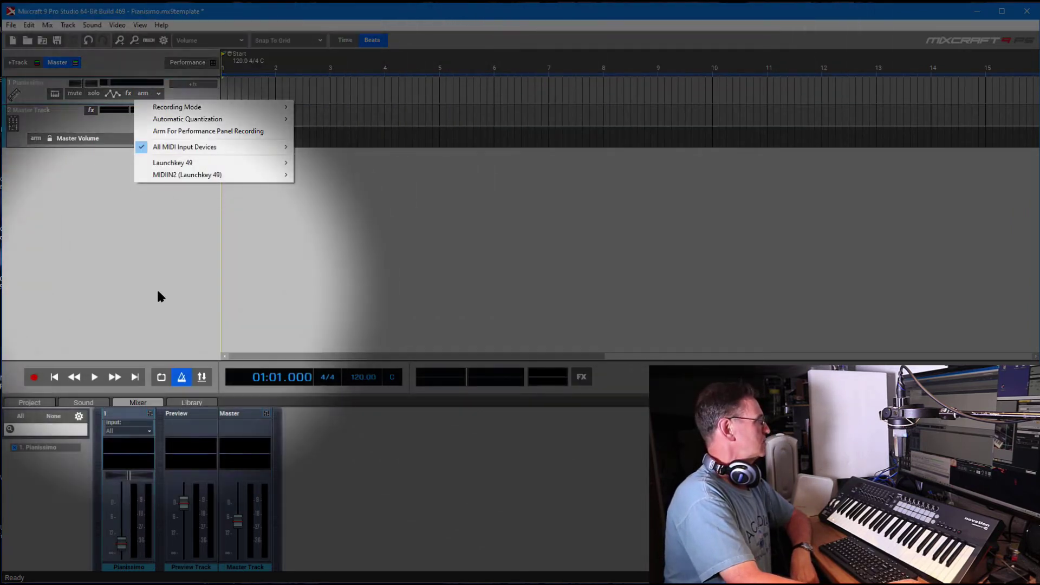
pyautogui.moveTo(186, 164)
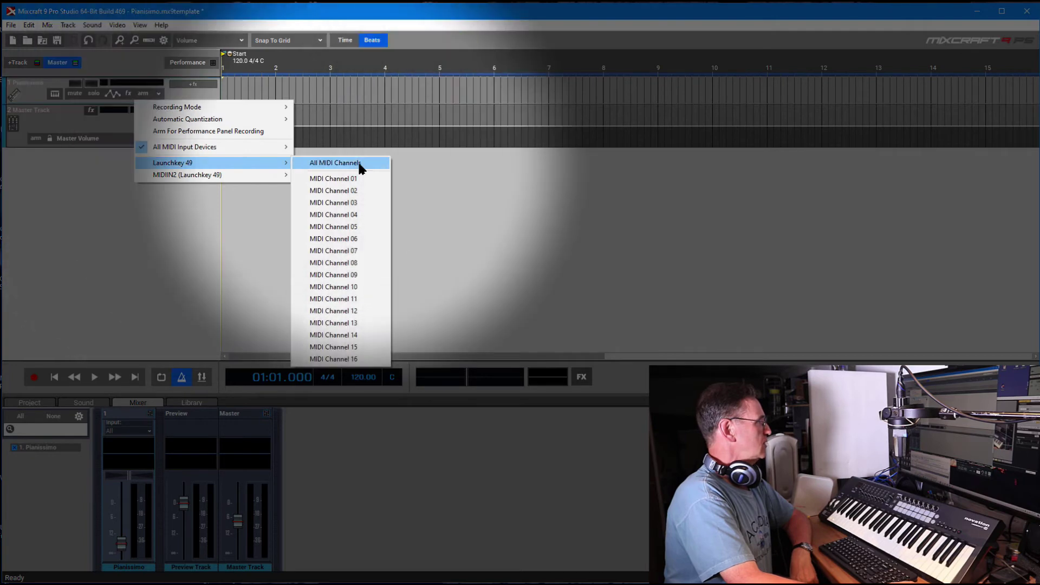
pyautogui.click(336, 163)
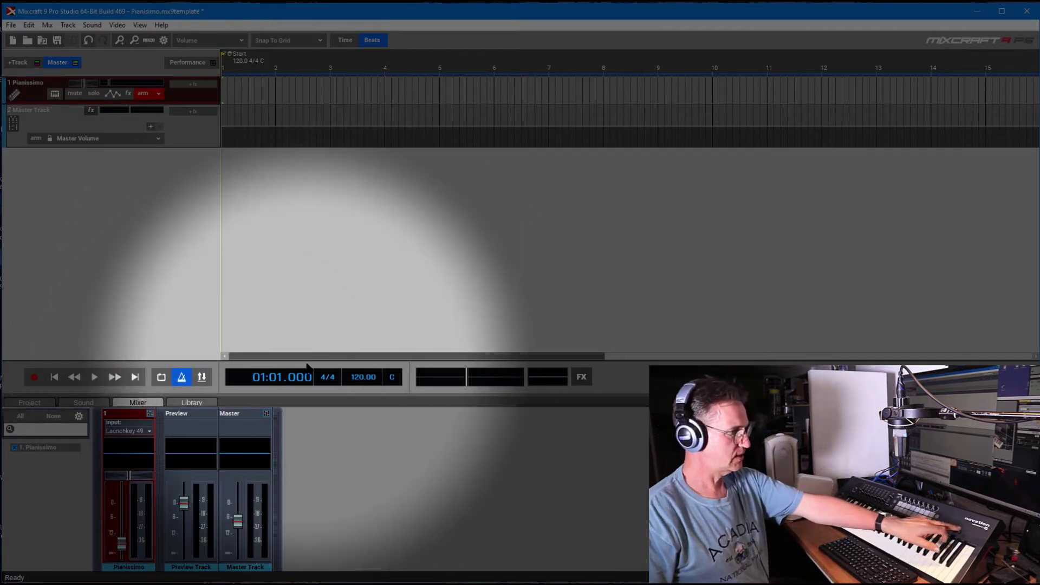
pyautogui.press('r')
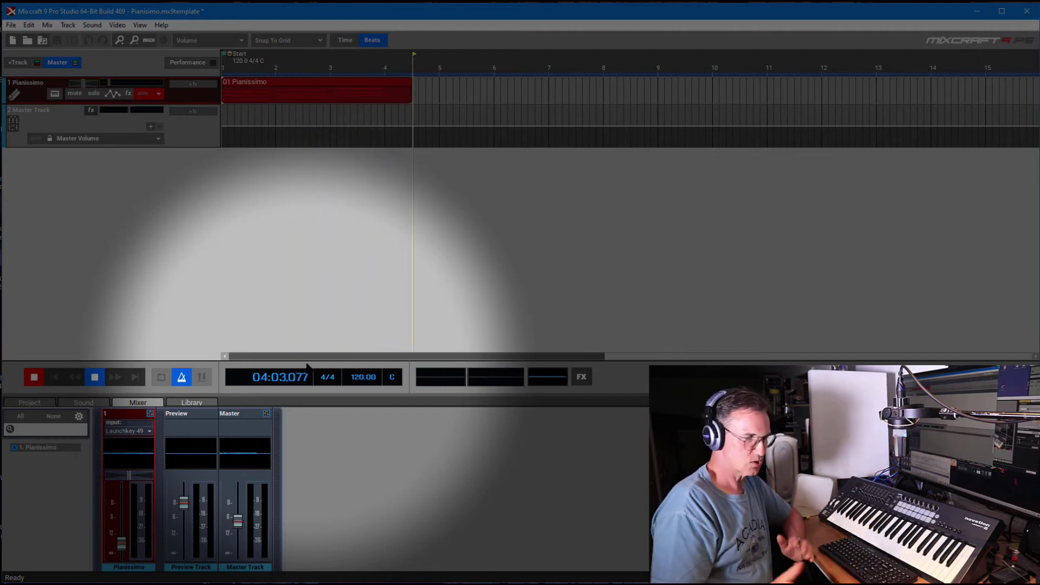
pyautogui.click(95, 377)
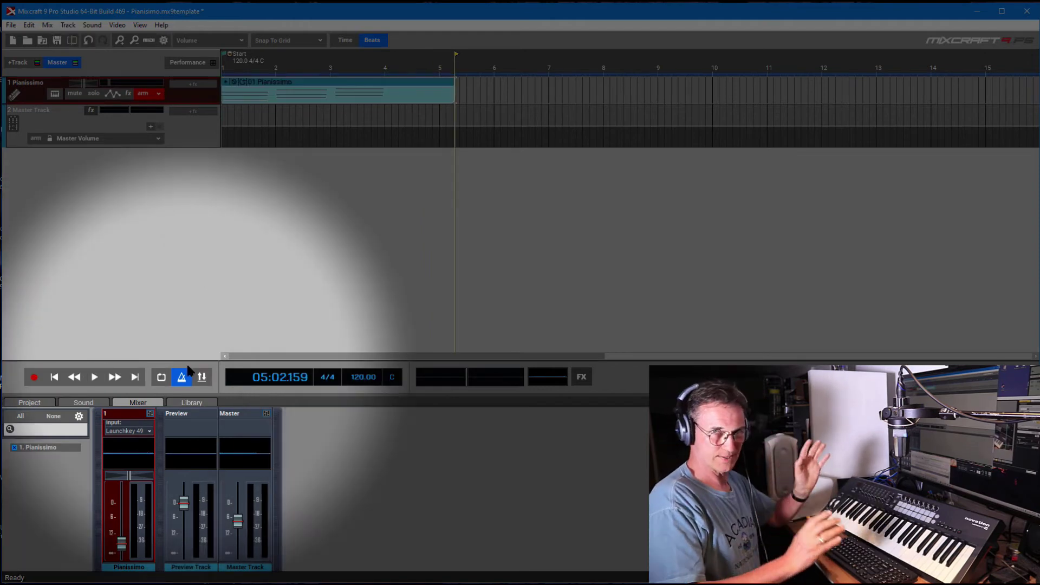
# - Save the project as a Mixcraft Template, replacing Pianisimo.mx9template in the Mixcraft Projects folder
pyautogui.click(11, 26)
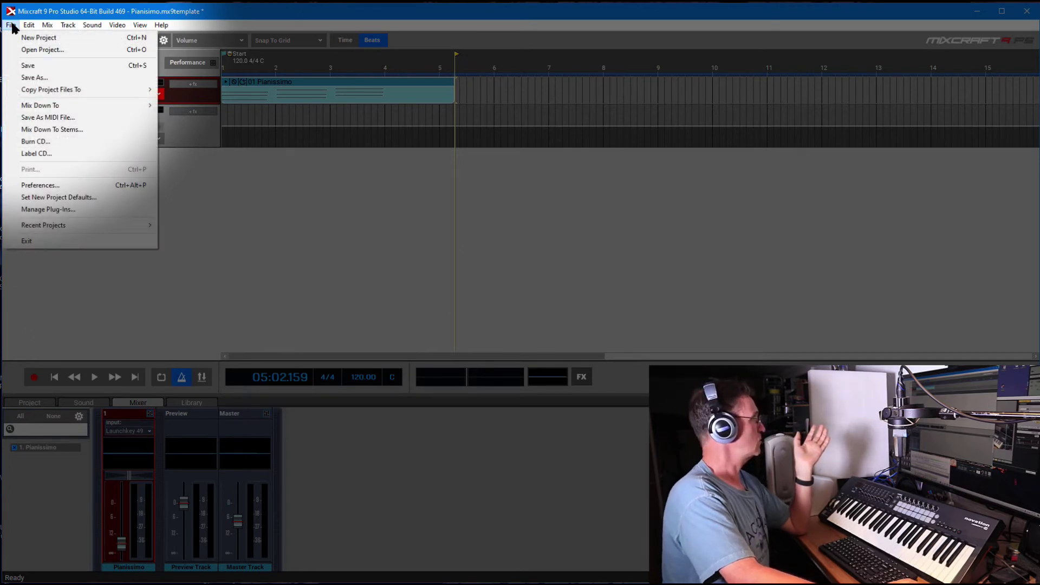
pyautogui.click(28, 77)
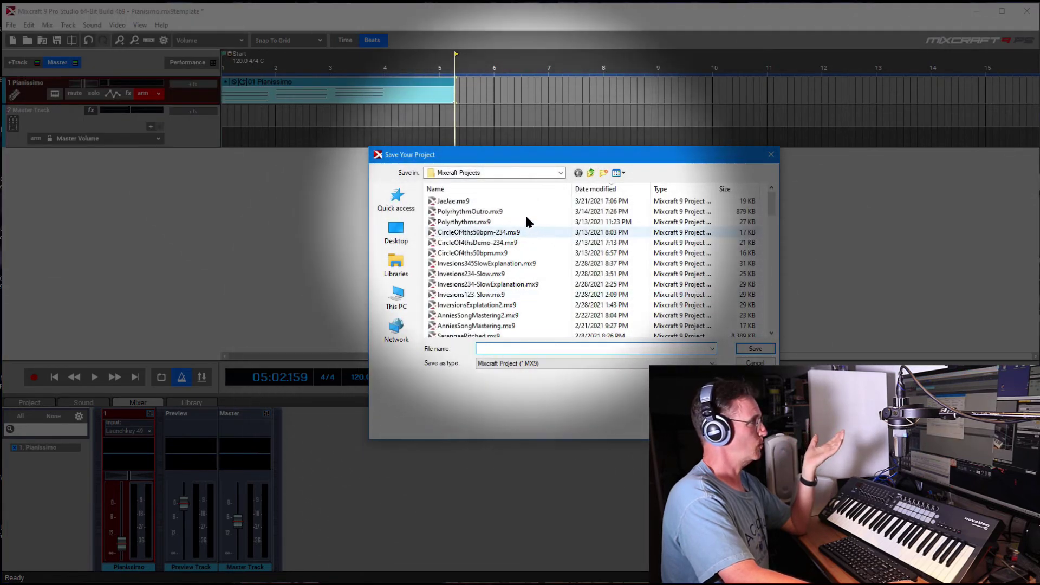
pyautogui.click(710, 363)
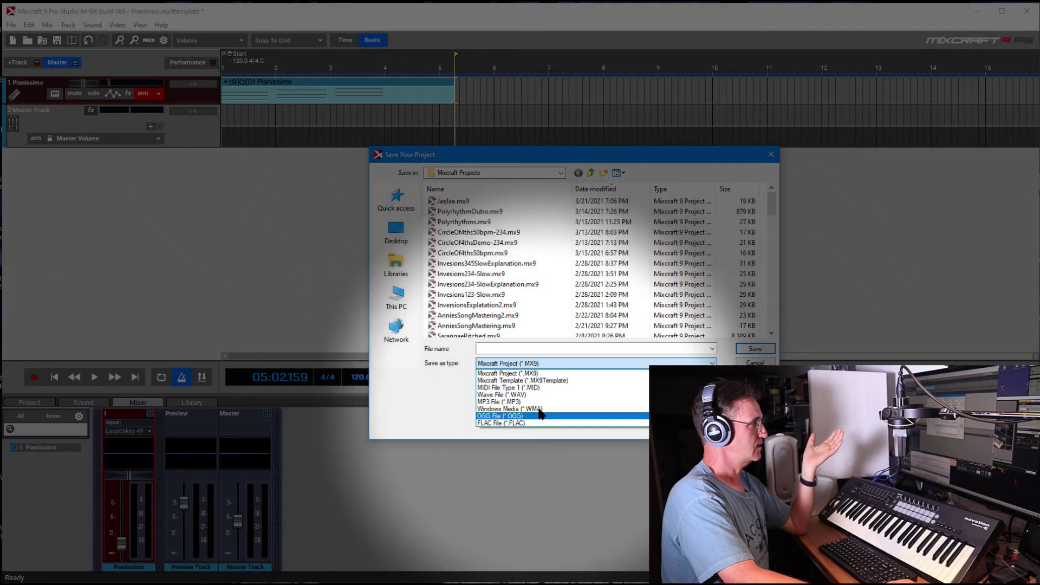
pyautogui.click(539, 383)
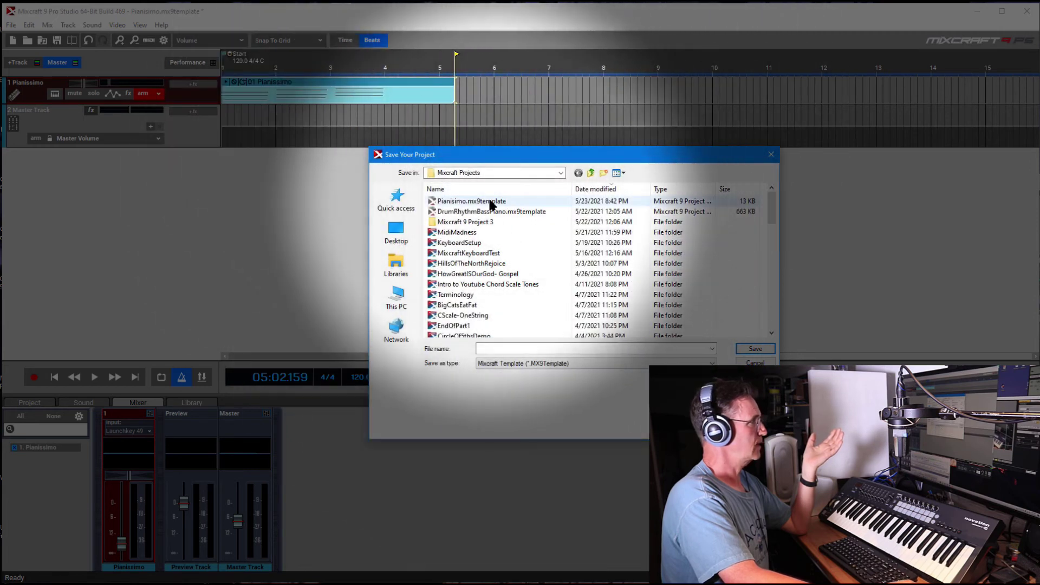
pyautogui.click(489, 202)
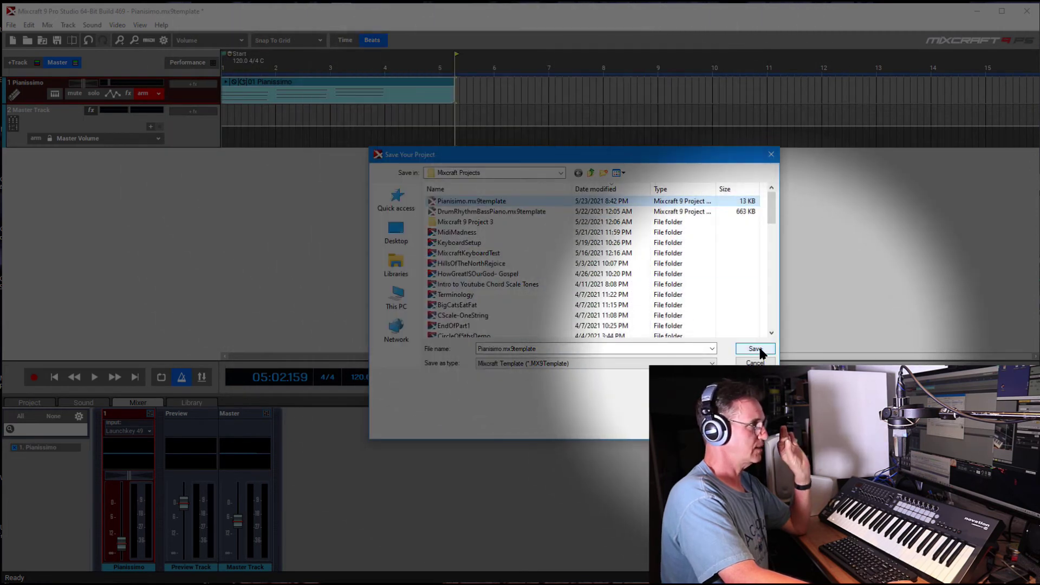
pyautogui.click(758, 350)
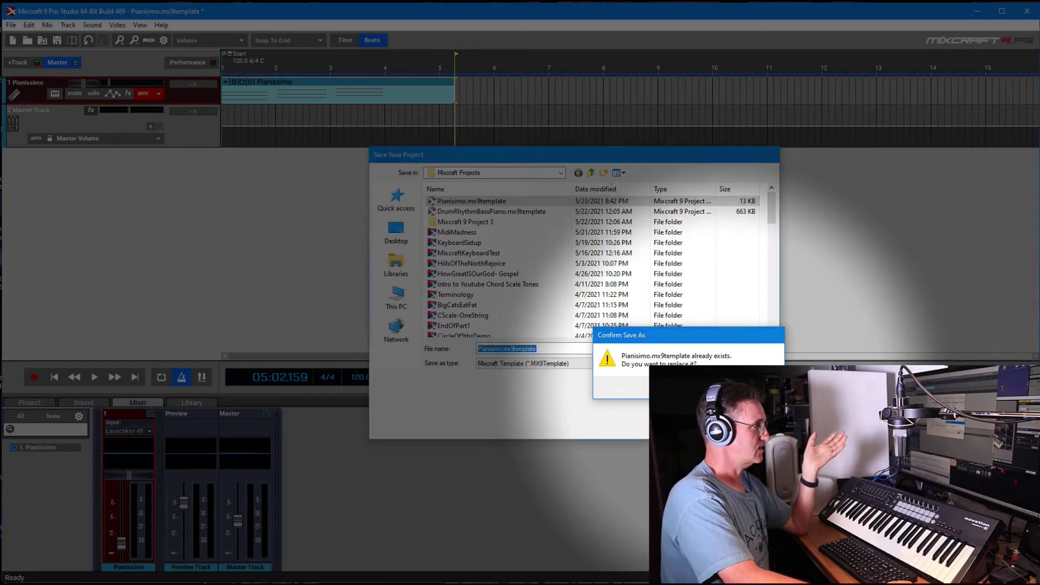
pyautogui.click(698, 387)
# - Cut the Pianissimo clip and paste it to start in bar 5, and insert an audio track above the Pianissimo track
pyautogui.hotkey('ctrl', 'x')
pyautogui.hotkey('ctrl', 'v')
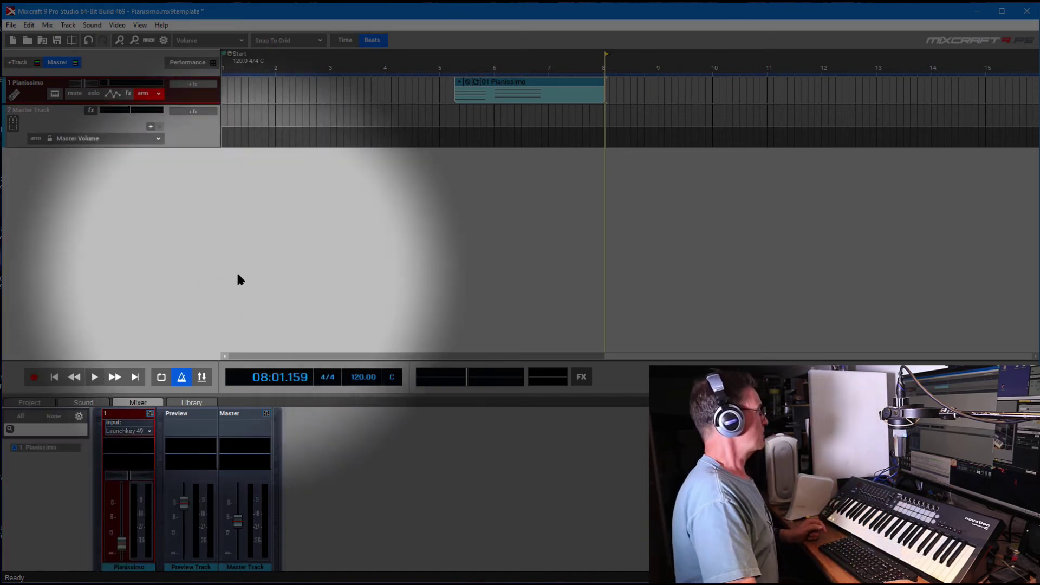
pyautogui.rightClick(28, 92)
pyautogui.moveTo(60, 95)
pyautogui.click(262, 95)
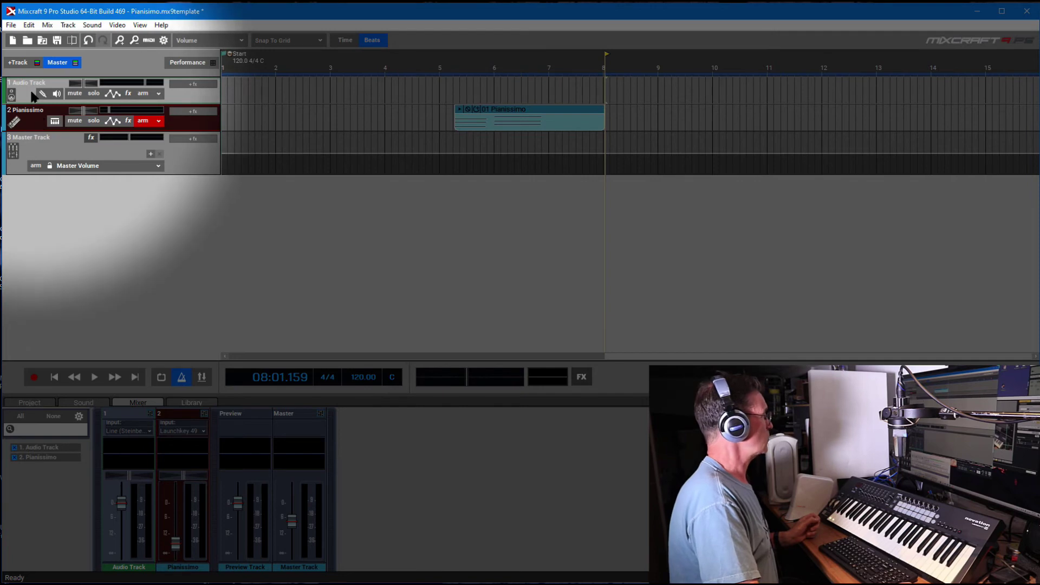
pyautogui.doubleClick(28, 82)
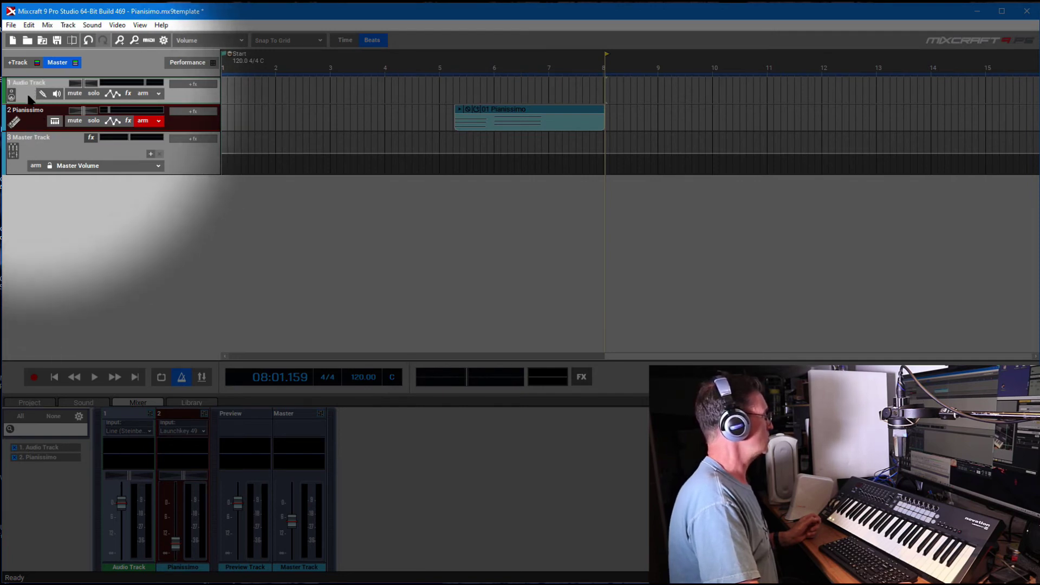
pyautogui.click(28, 97)
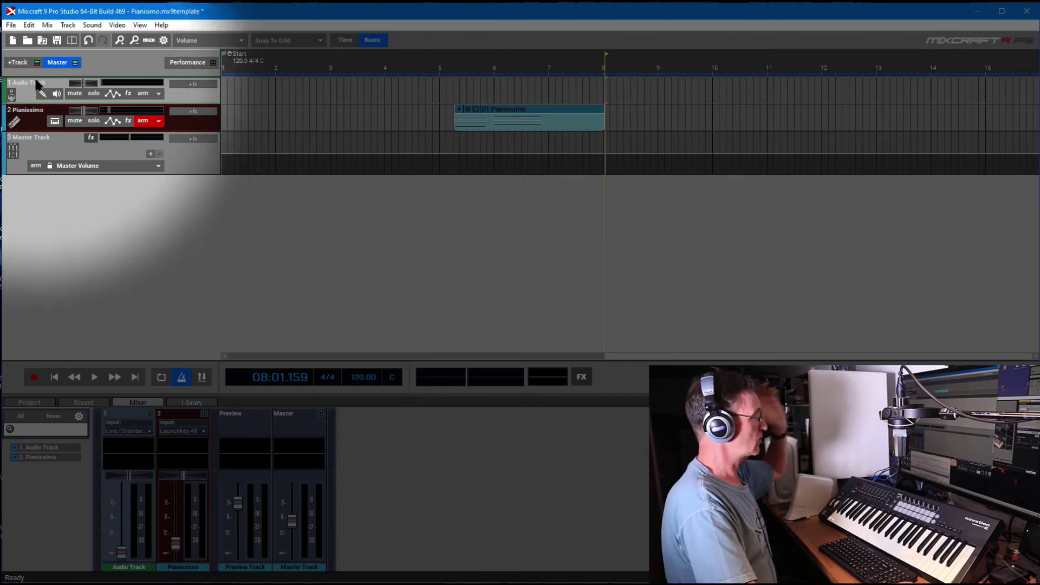
# - Enter MIDI mapping mode and reorder the tracks, moving the audio track below Pianissimo, below the Master Track, and the Master Track back beneath it
pyautogui.click(148, 40)
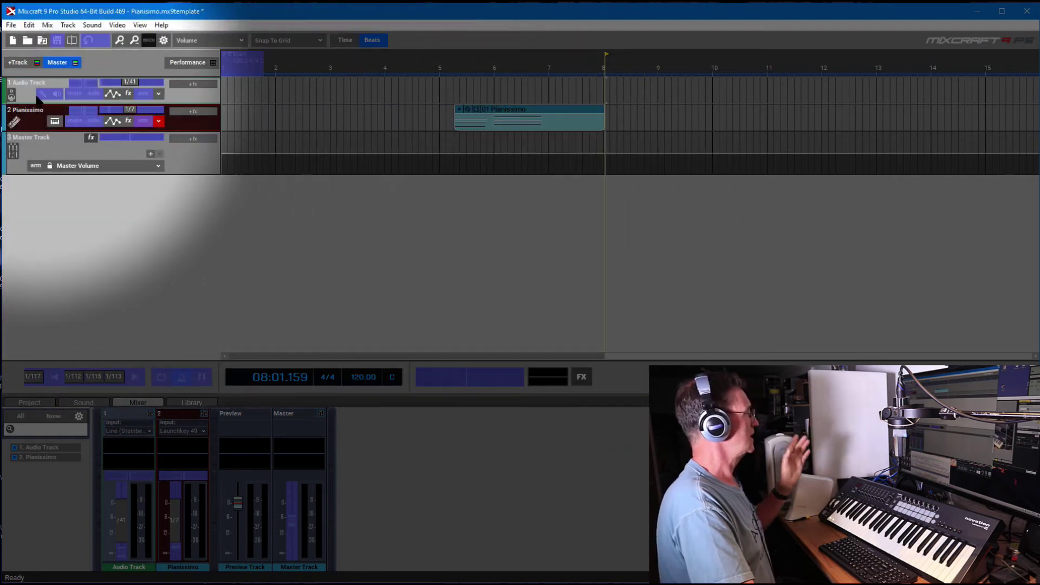
pyautogui.moveTo(26, 95); pyautogui.dragTo(87, 119)
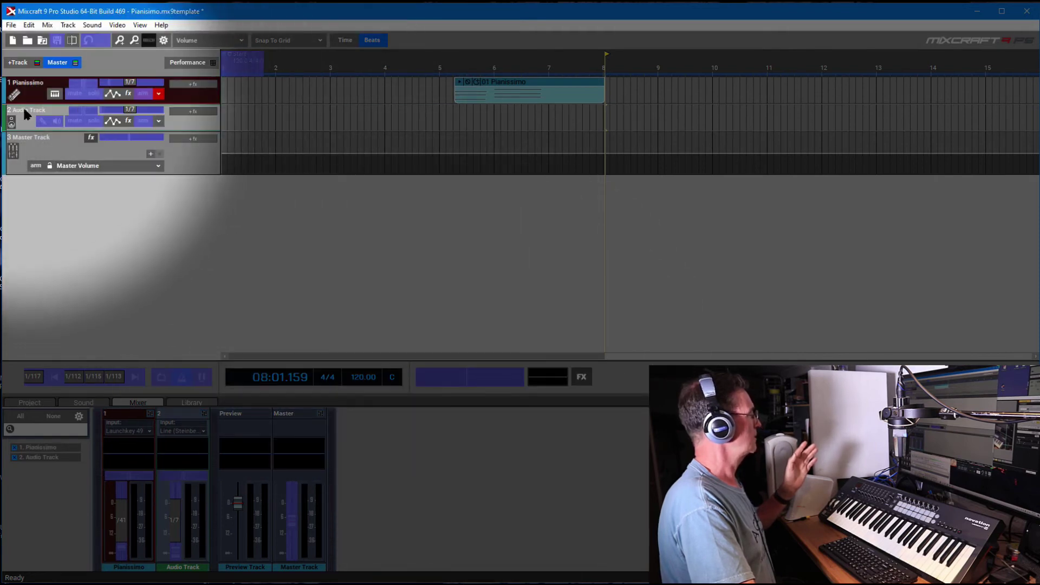
pyautogui.moveTo(27, 112); pyautogui.dragTo(27, 165)
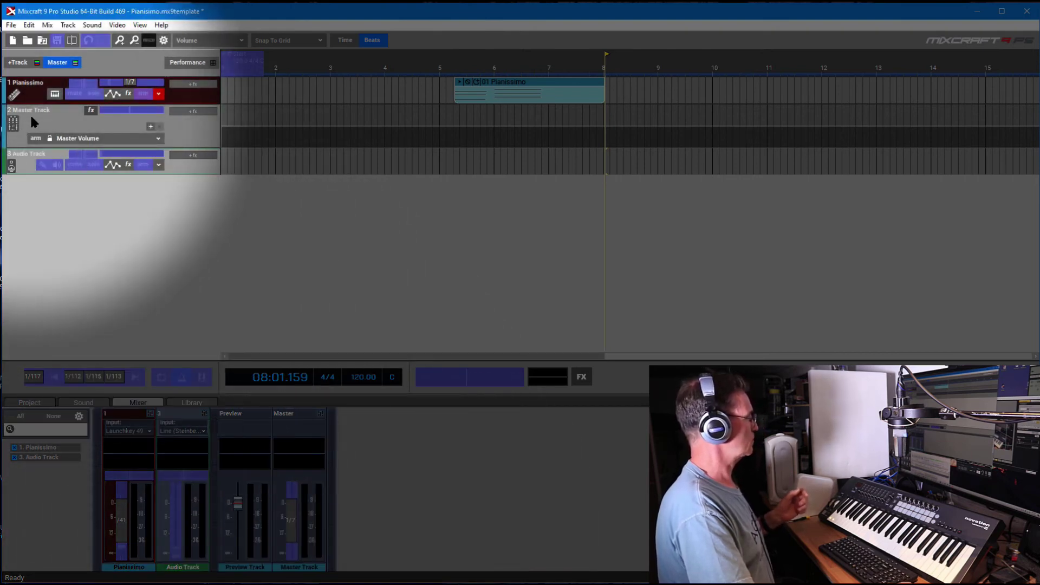
pyautogui.moveTo(32, 118); pyautogui.dragTo(88, 146)
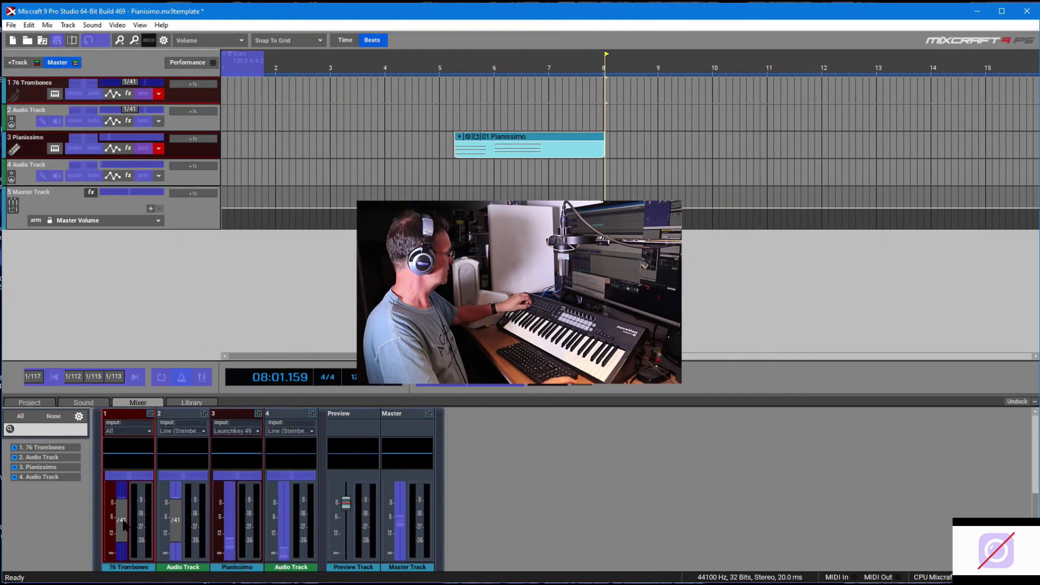
# - Unlearn the MIDI mapping of the second track's volume fader, and select the Pianissimo track volume for mapping
pyautogui.rightClick(181, 521)
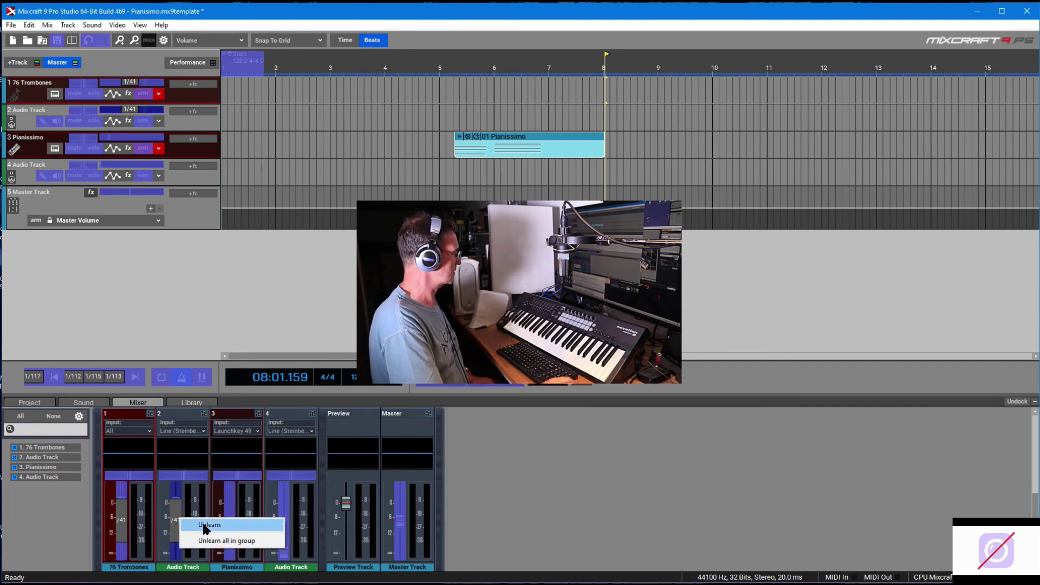
pyautogui.click(206, 525)
pyautogui.click(230, 532)
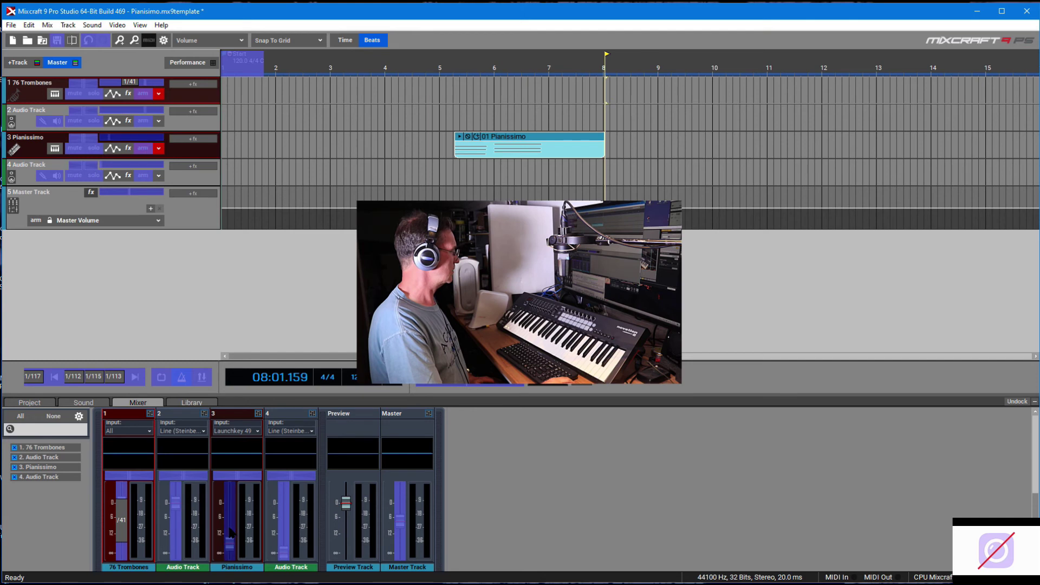